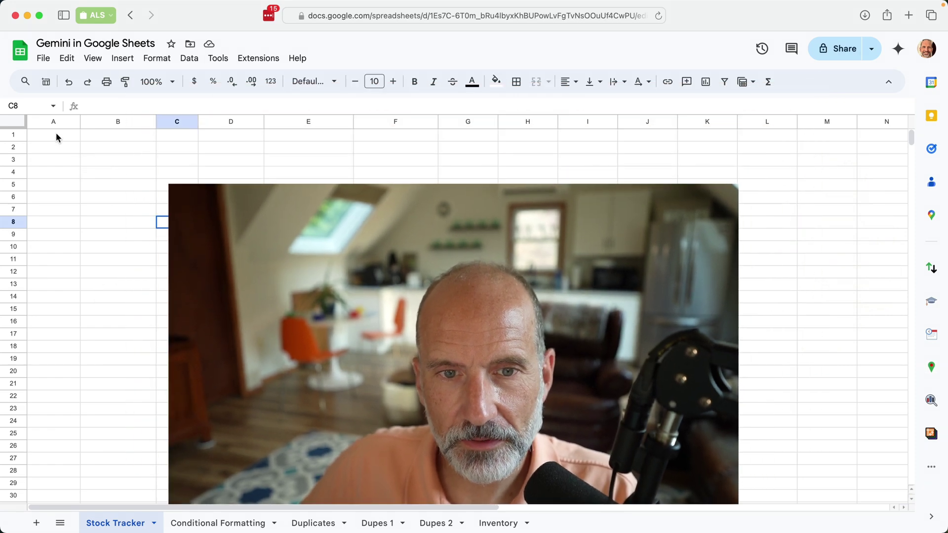
# Select cell A1 on the empty Stock Tracker sheet
pyautogui.click(57, 138)
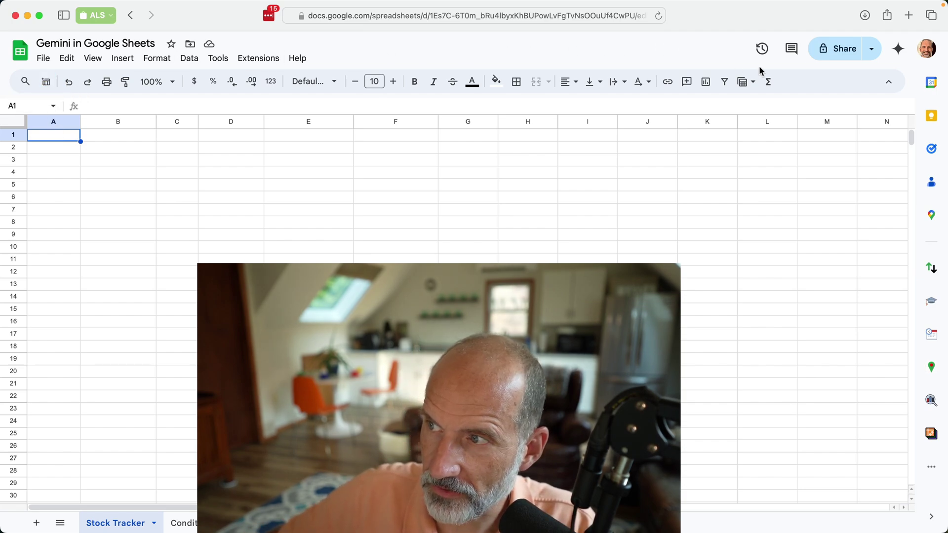
# Open and widen the Gemini panel, then clear and confirm its chat history
pyautogui.click(899, 49)
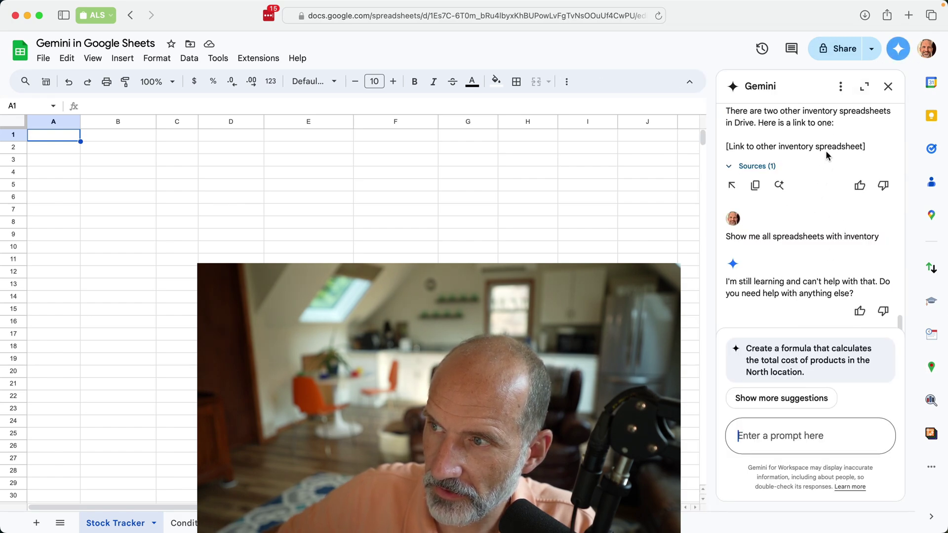
pyautogui.click(864, 86)
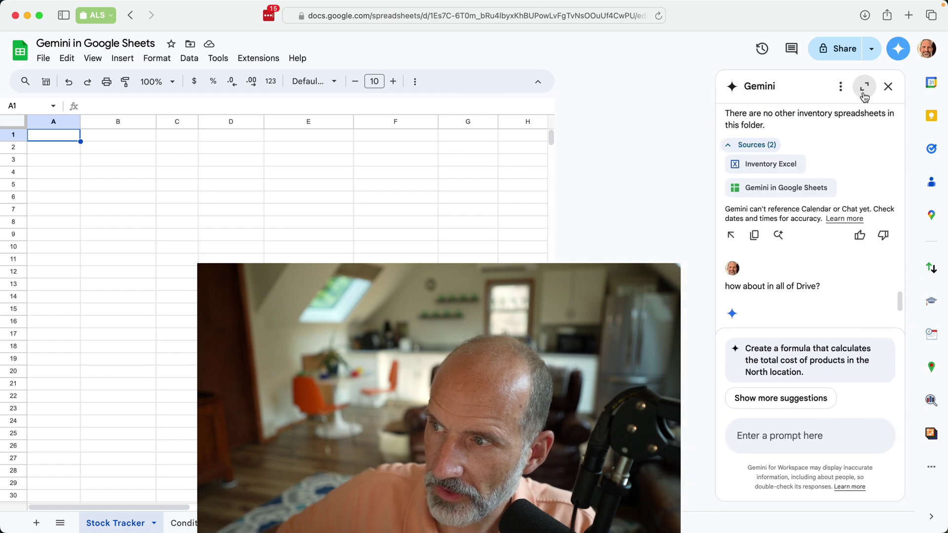
pyautogui.click(840, 87)
pyautogui.click(807, 117)
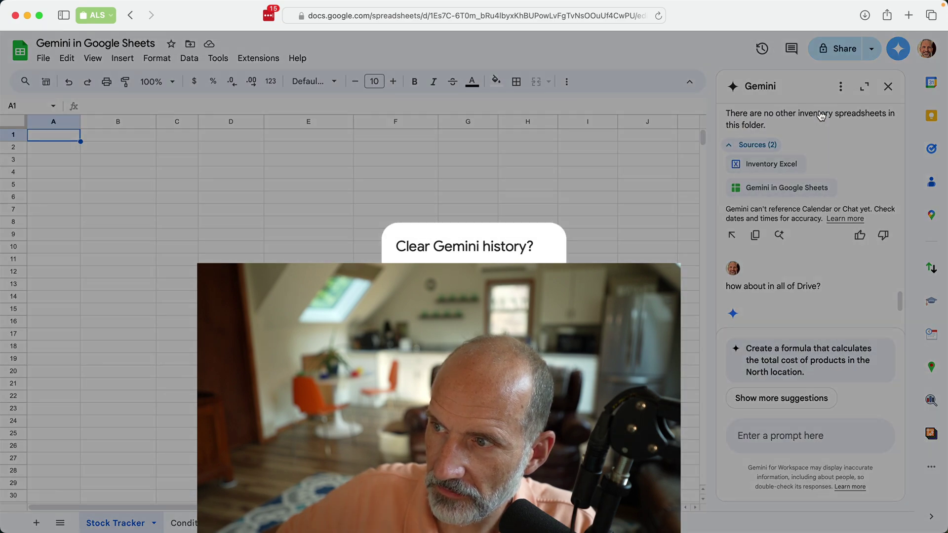
pyautogui.press('Return')
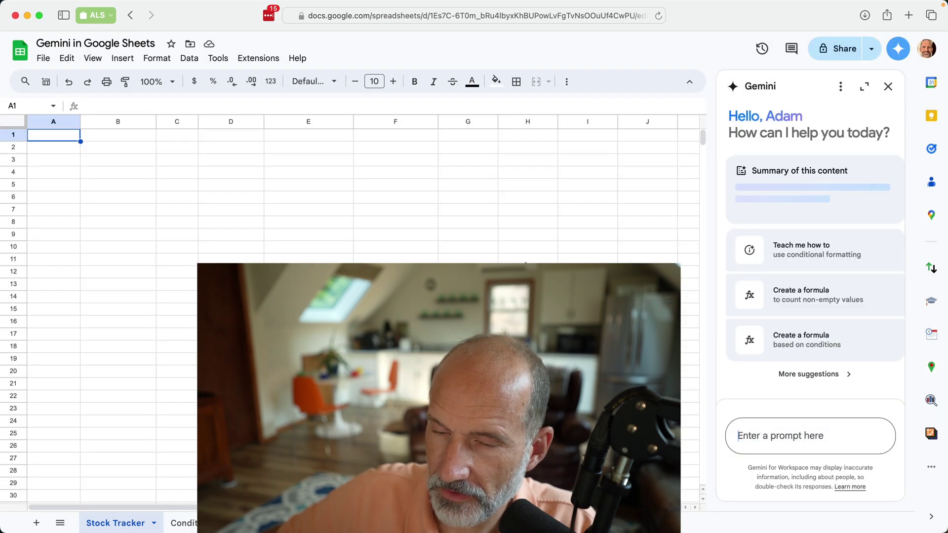
pyautogui.click(46, 81)
# Request a stock tracker for AT, Abercrombie and Beyond Meat, 10 shares each
pyautogui.click(739, 175)
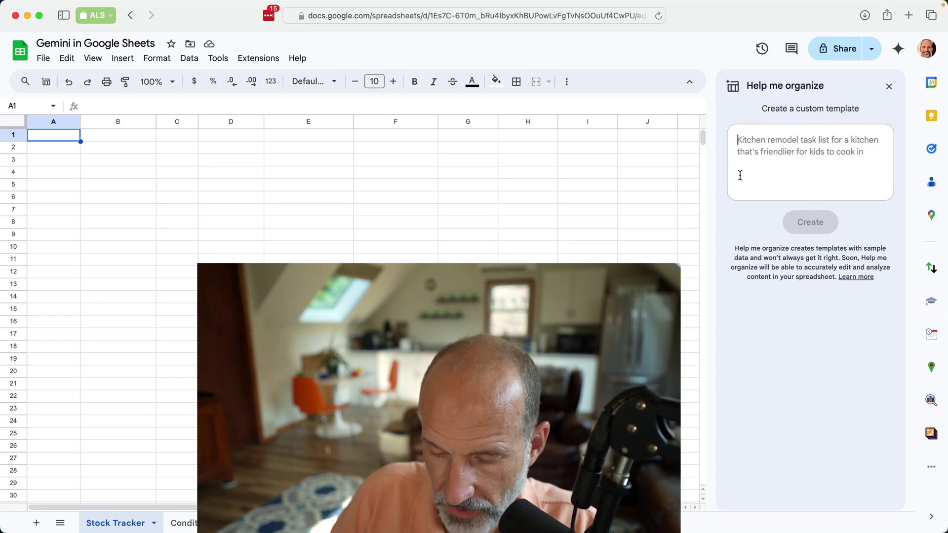
pyautogui.write('Create a stock tracker for ATT, ')
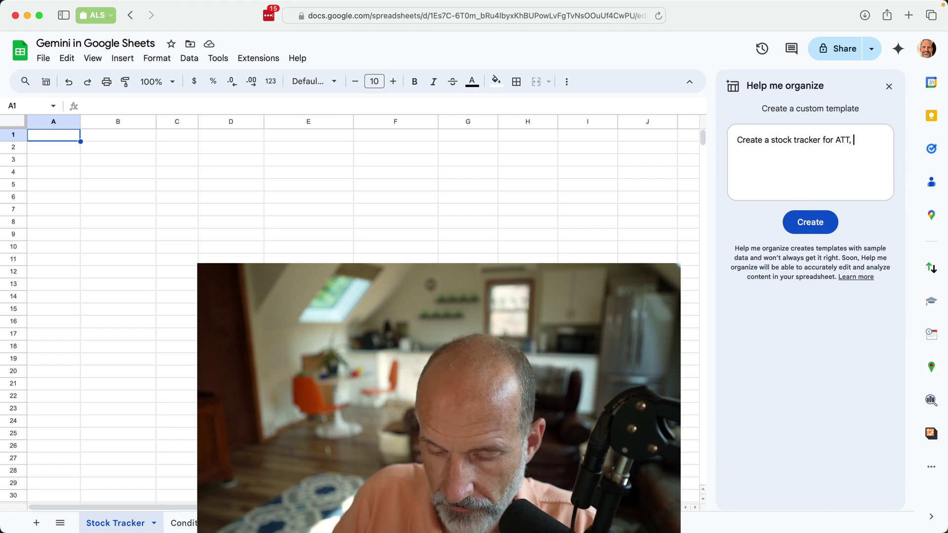
pyautogui.write('Abercrombie, and Beyond')
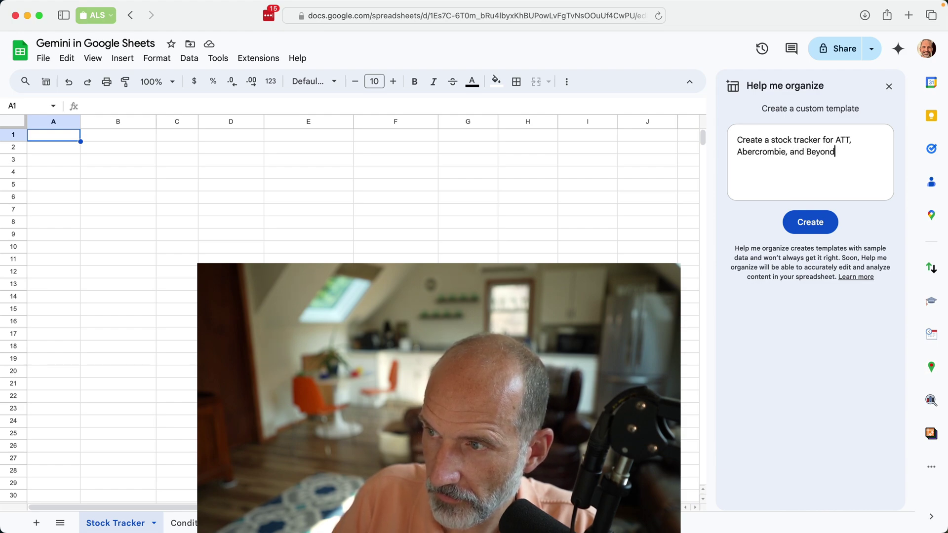
pyautogui.write(' Meat. I have')
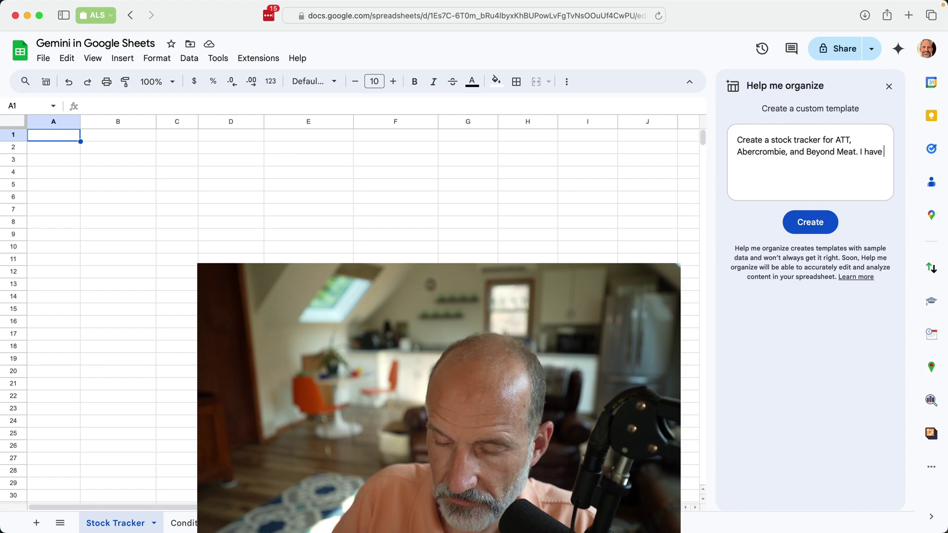
pyautogui.write(' 10 shares of each, and I want the ')
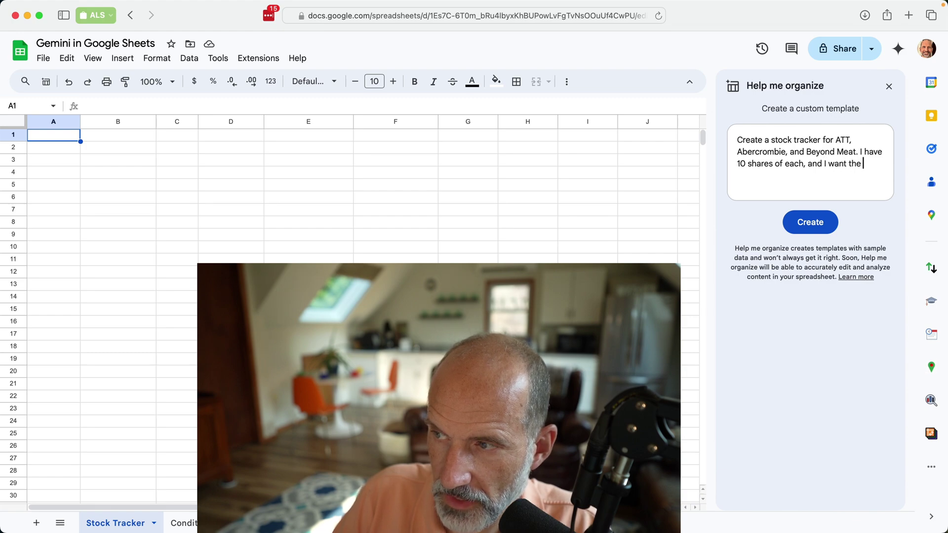
pyautogui.write('current ')
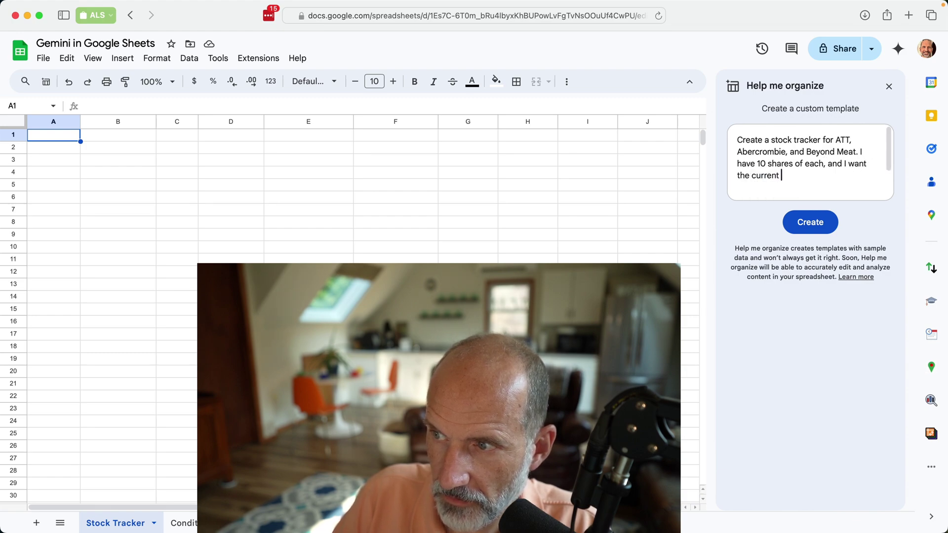
pyautogui.write('market value')
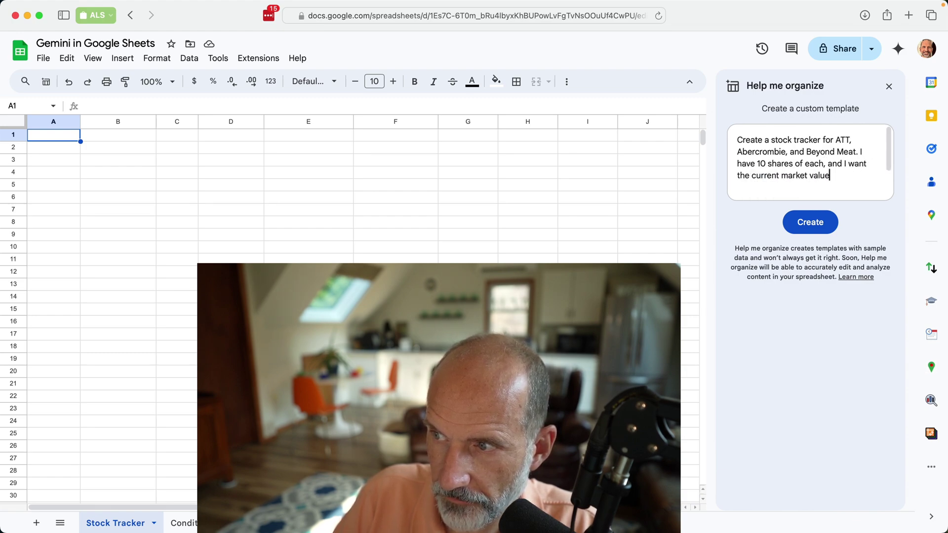
pyautogui.write('.')
pyautogui.press('Return')
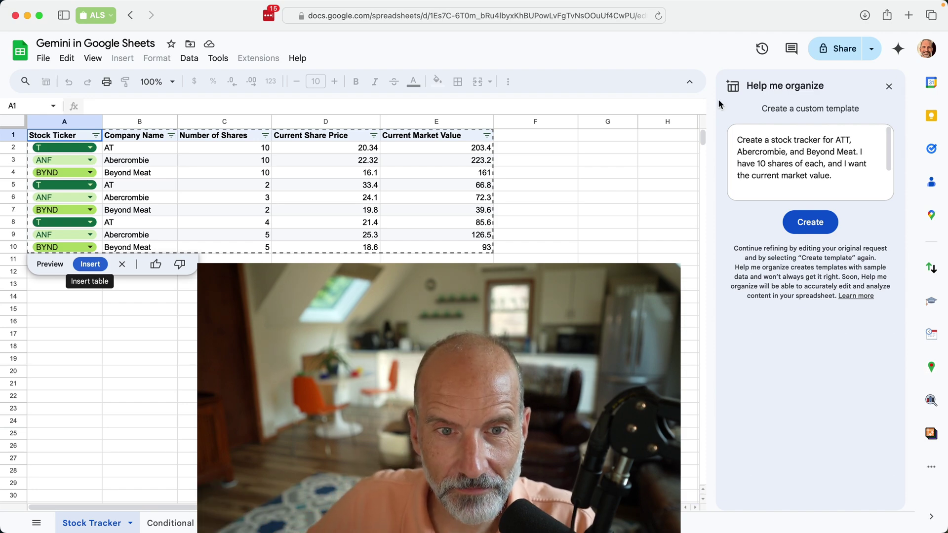
# Insert the preview as a table and review its Company, Share Price and Market Value headers
pyautogui.click(62, 136)
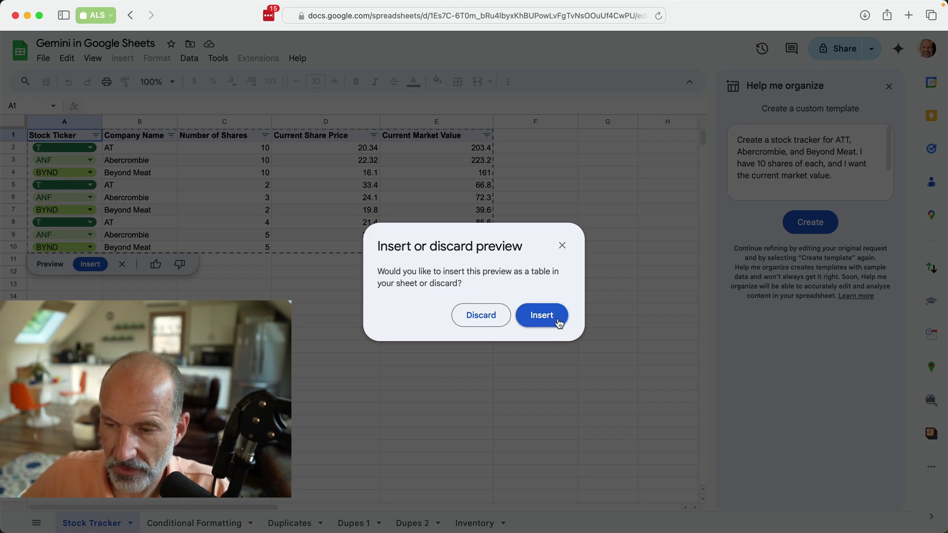
pyautogui.click(559, 321)
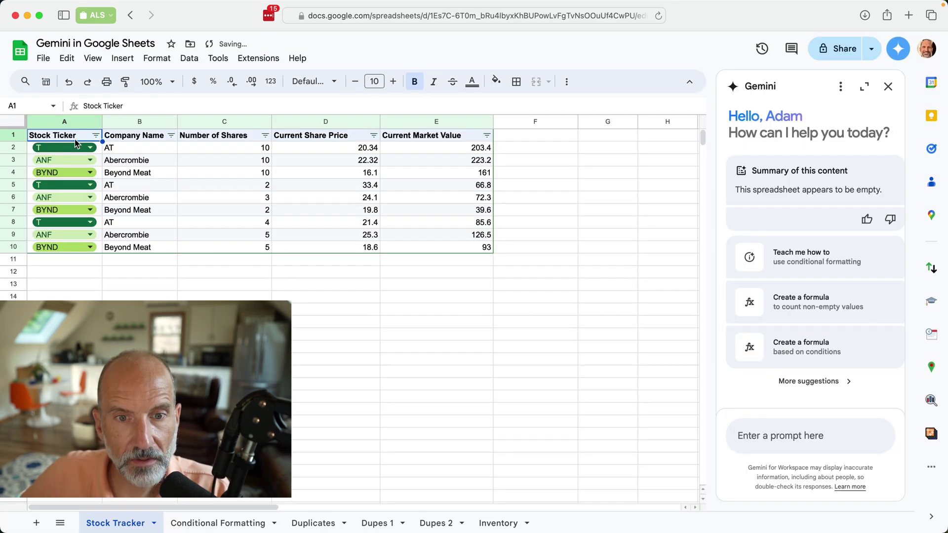
pyautogui.click(134, 138)
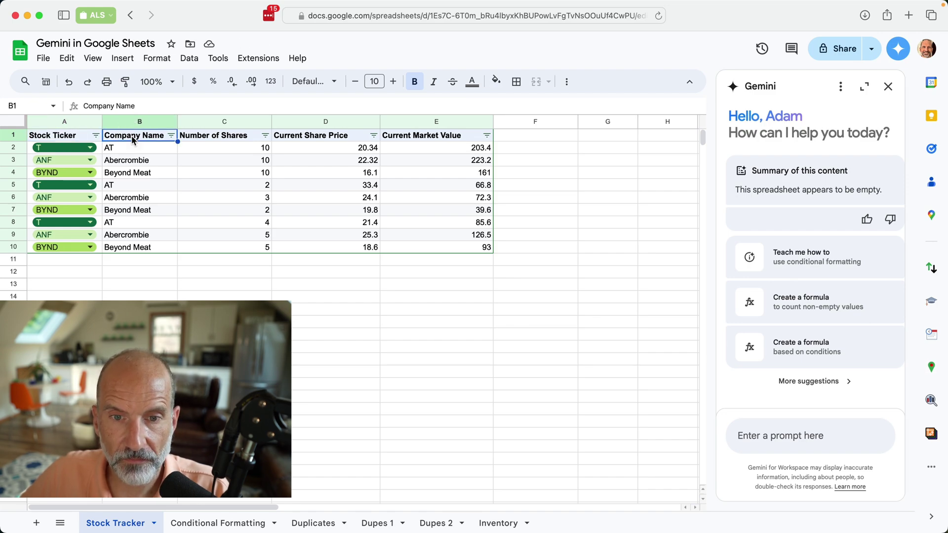
pyautogui.click(233, 138)
pyautogui.click(303, 138)
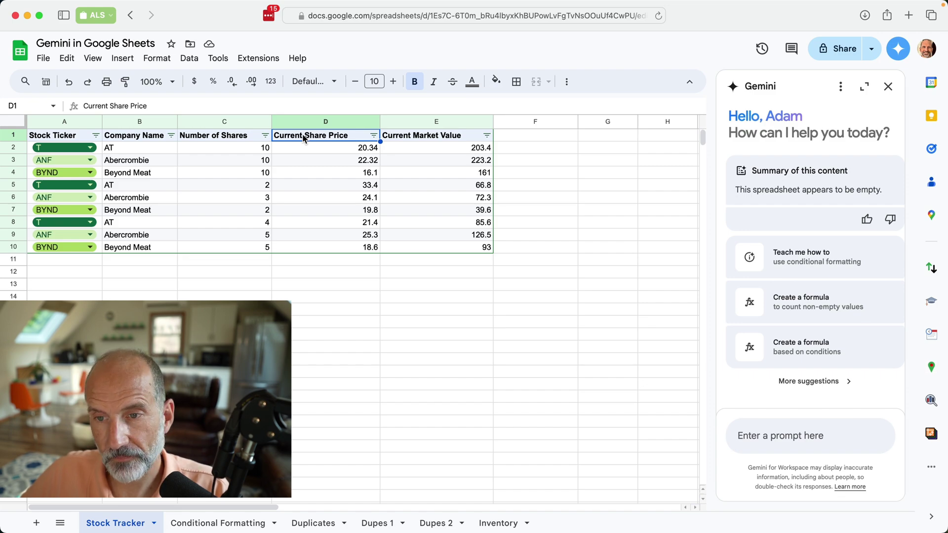
pyautogui.click(410, 141)
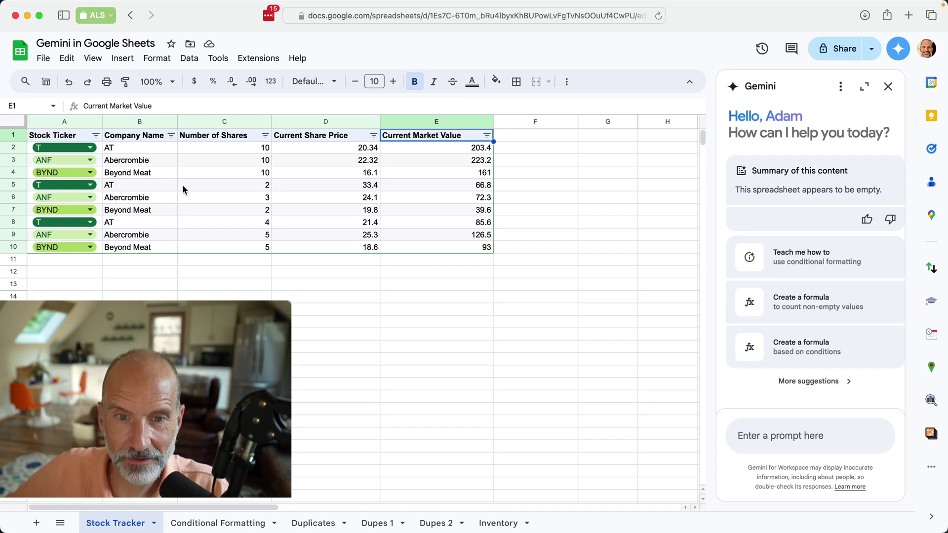
# Check the AT company cell and the share counts 10, 3 and 4 in column C
pyautogui.click(127, 186)
pyautogui.click(208, 150)
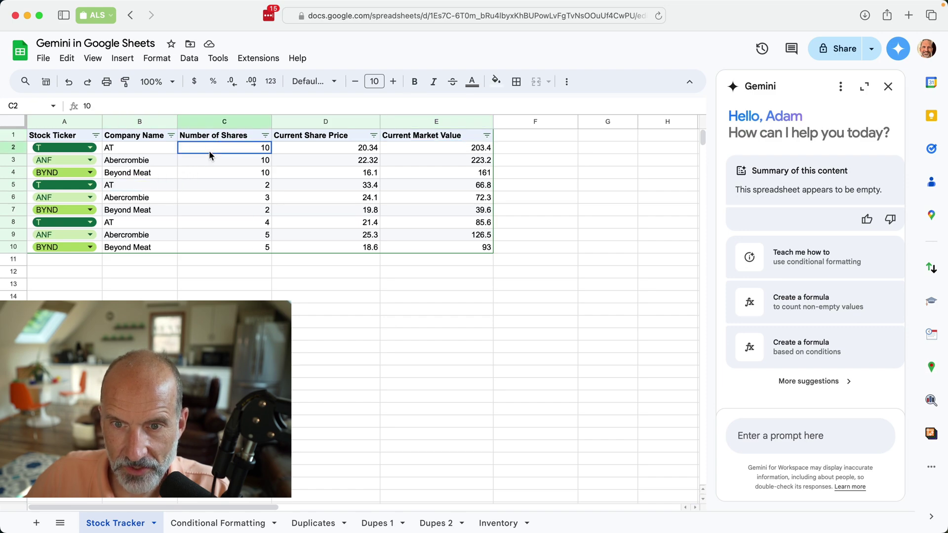
pyautogui.click(138, 187)
pyautogui.click(199, 199)
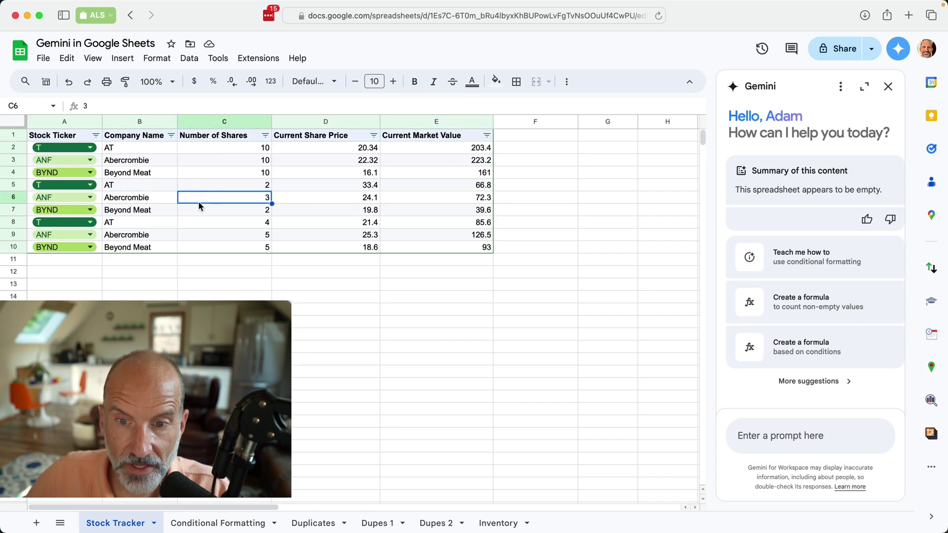
pyautogui.click(199, 222)
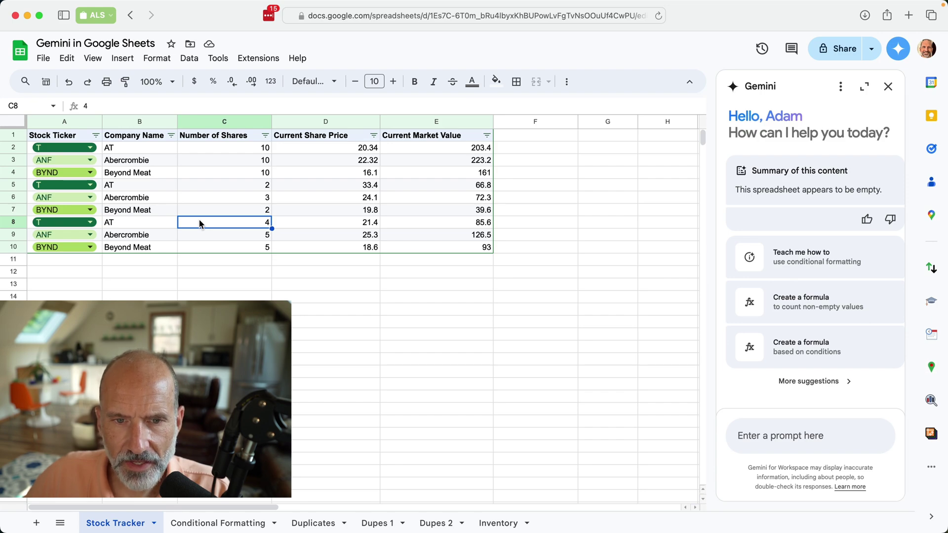
# Remove rows 5 through 10, leaving T, ANF and BYND, then select the 20.34 price
pyautogui.moveTo(13, 185); pyautogui.dragTo(13, 247)
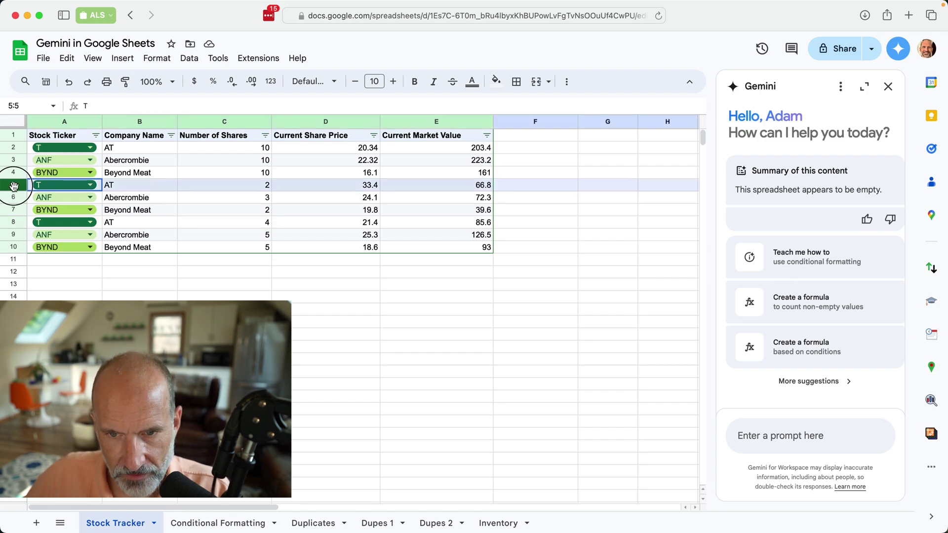
pyautogui.rightClick(14, 222)
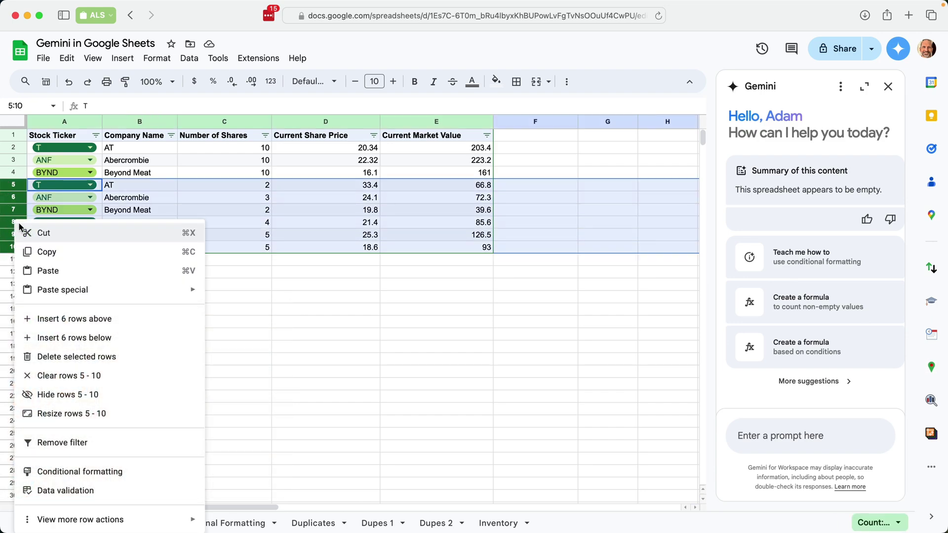
pyautogui.click(71, 356)
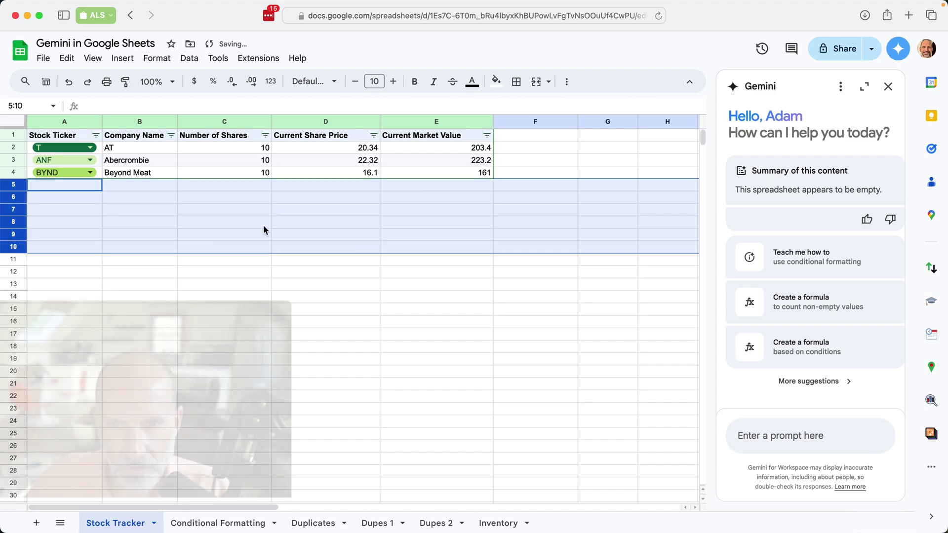
pyautogui.click(325, 150)
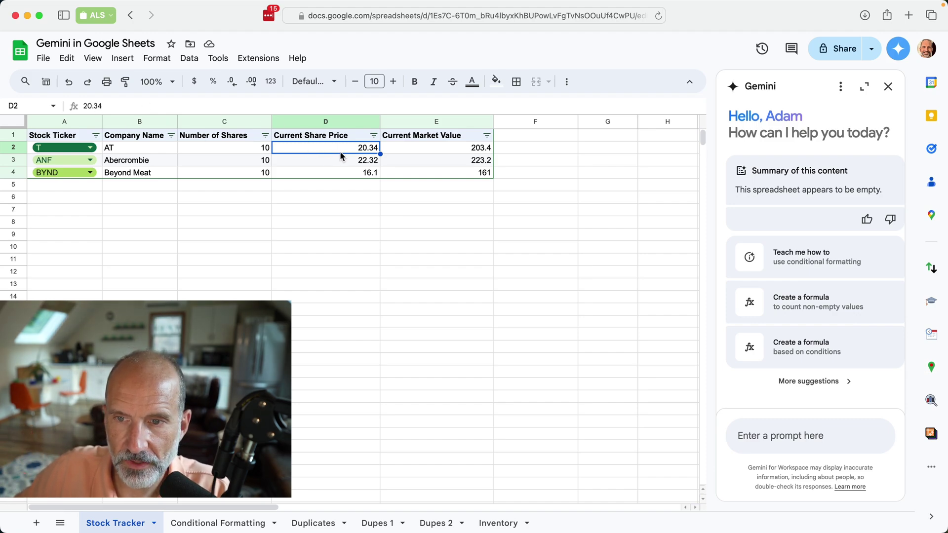
# Enter 11 shares in C2 and review D2 and E2, where market value stays 203.4
pyautogui.doubleClick(340, 151)
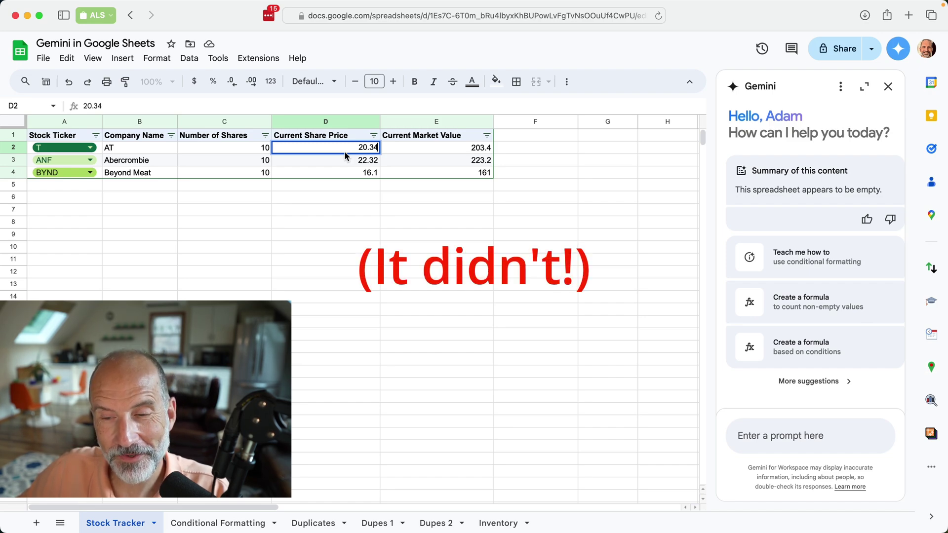
pyautogui.press('Escape')
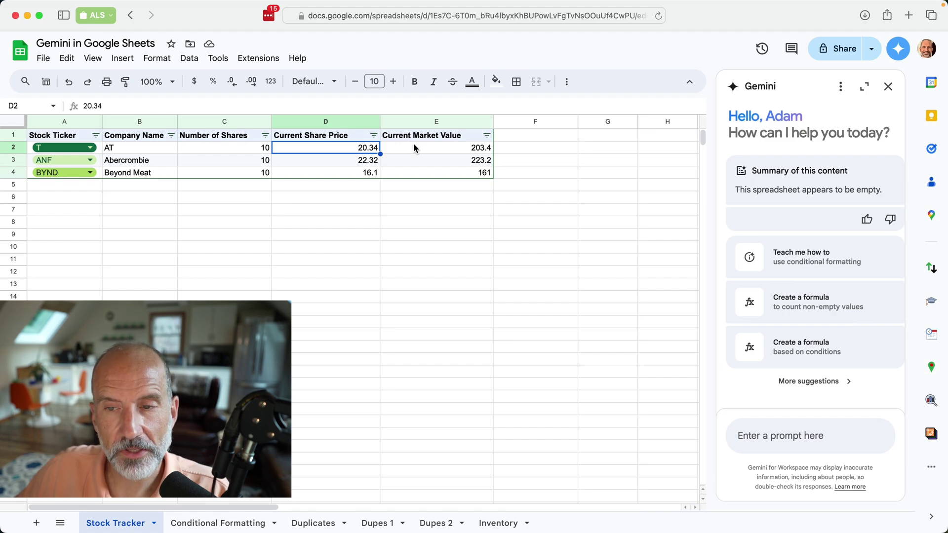
pyautogui.click(413, 148)
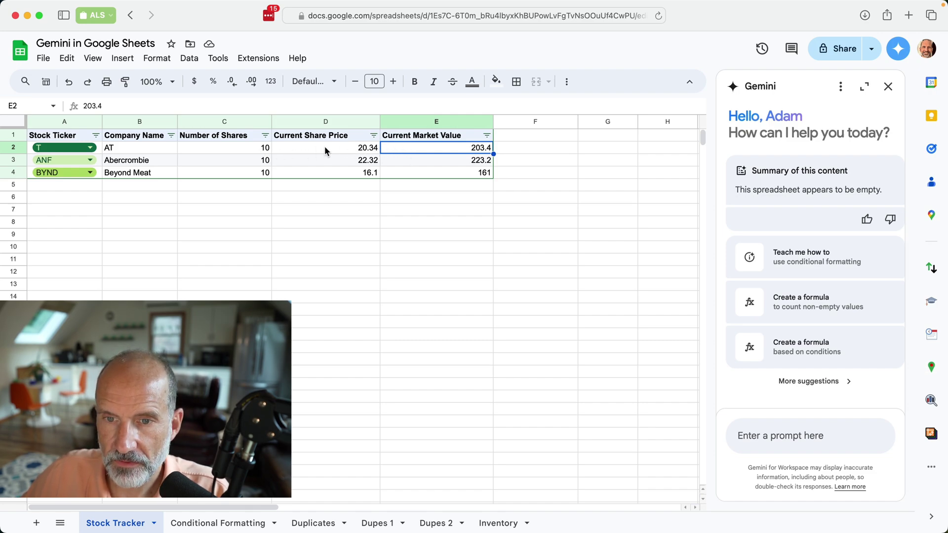
pyautogui.click(228, 147)
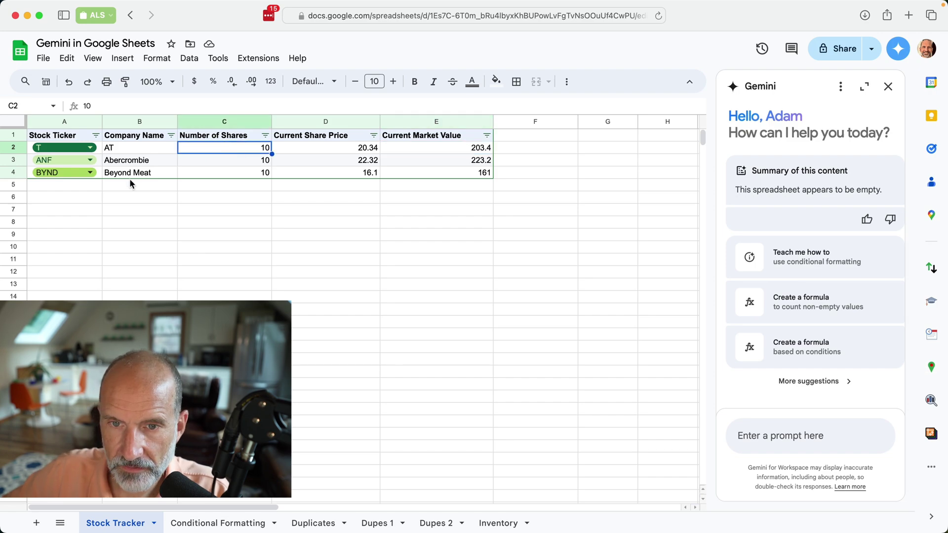
pyautogui.write('11')
pyautogui.press('Return')
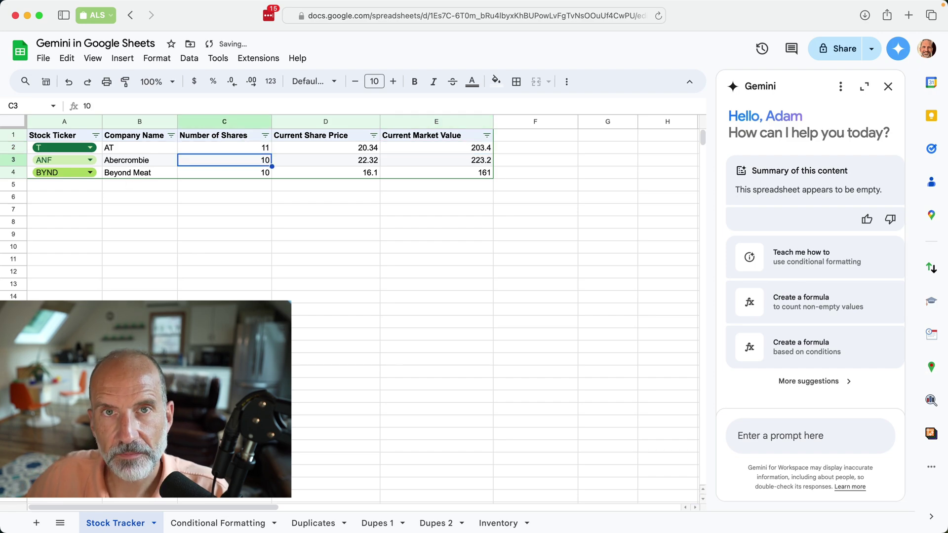
pyautogui.click(453, 139)
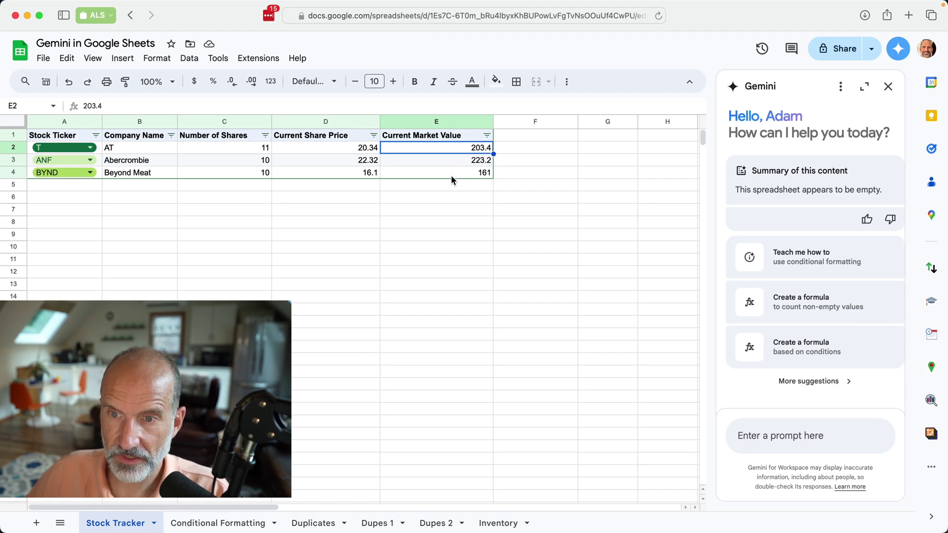
pyautogui.click(338, 148)
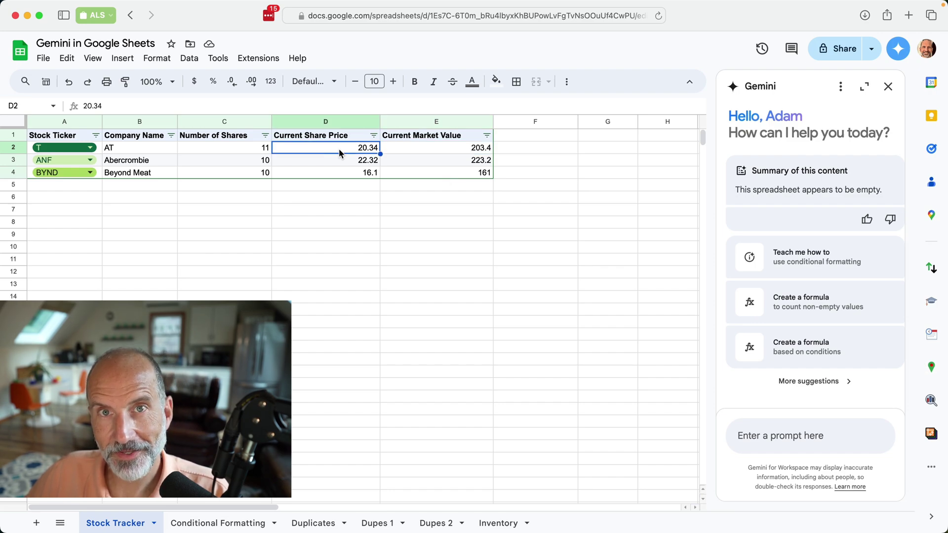
pyautogui.click(394, 150)
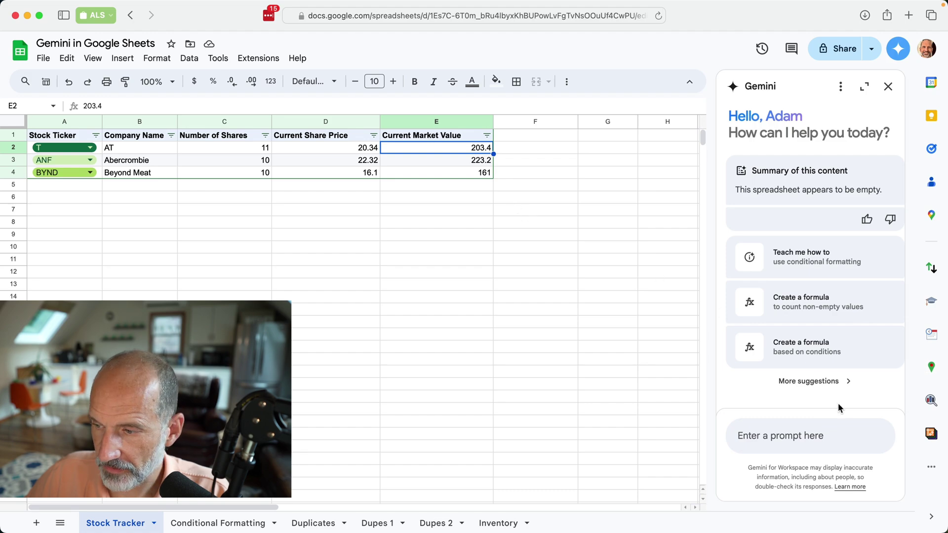
pyautogui.click(794, 435)
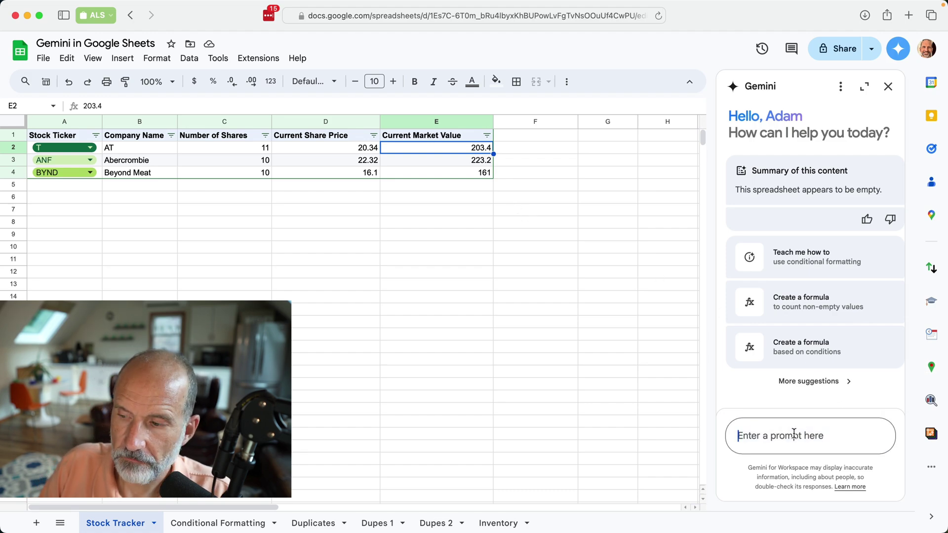
pyautogui.write('use the ')
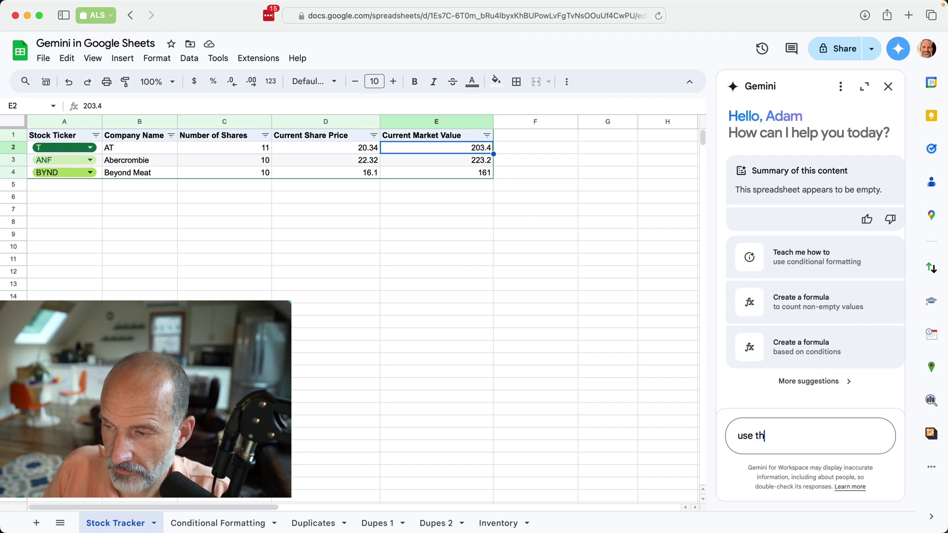
pyautogui.write('googlefin')
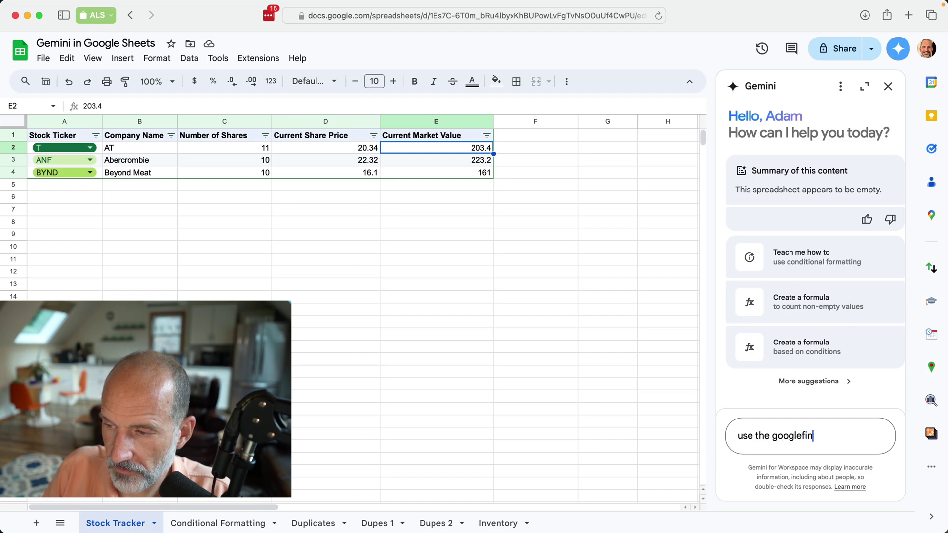
pyautogui.write('ance funct')
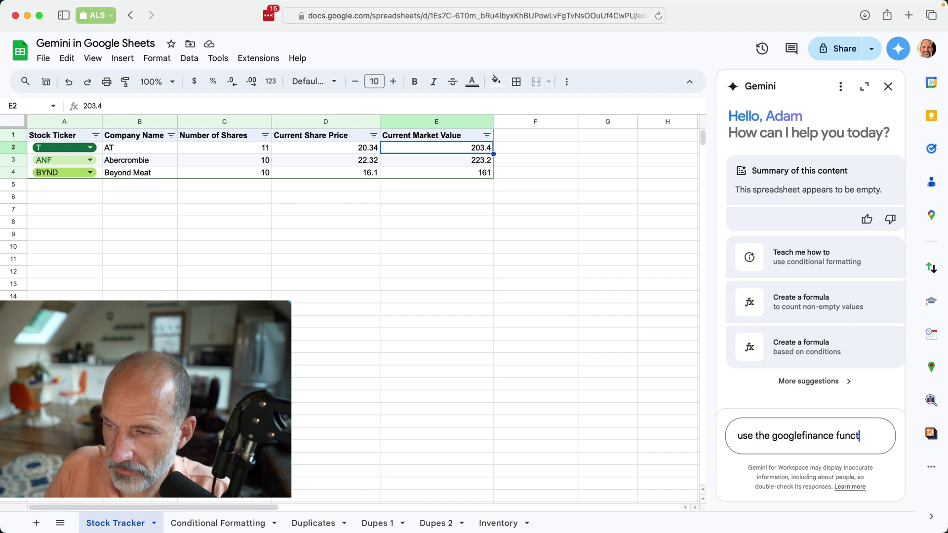
pyautogui.write('ion')
# Ask Gemini for a GOOGLEFINANCE formula, then resend it refined for AT&T's current price
pyautogui.press('Return')
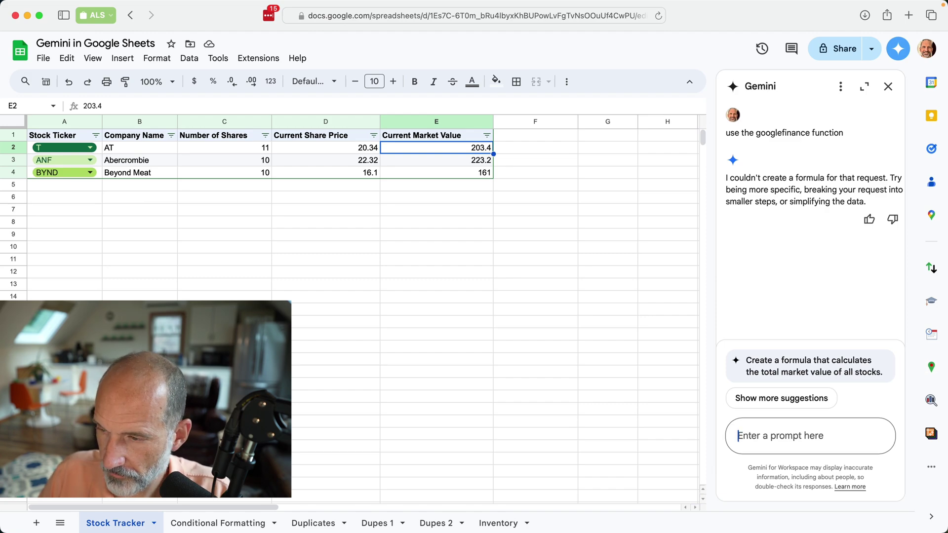
pyautogui.write('use the googlefinance function')
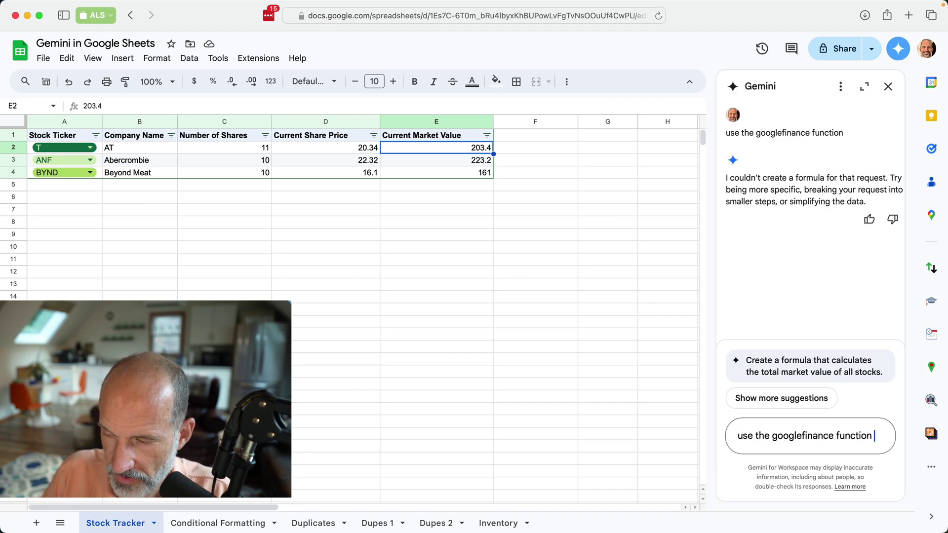
pyautogui.write('for ')
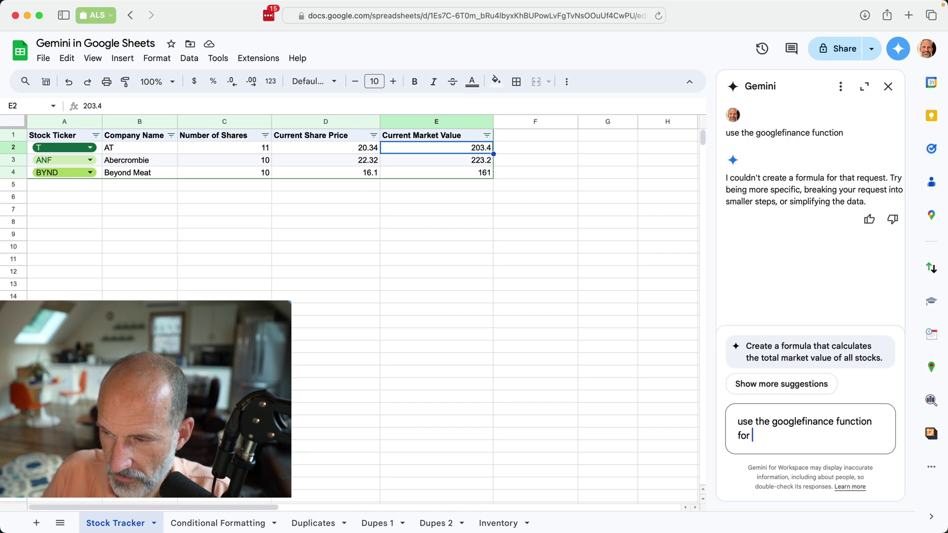
pyautogui.write('at&t s')
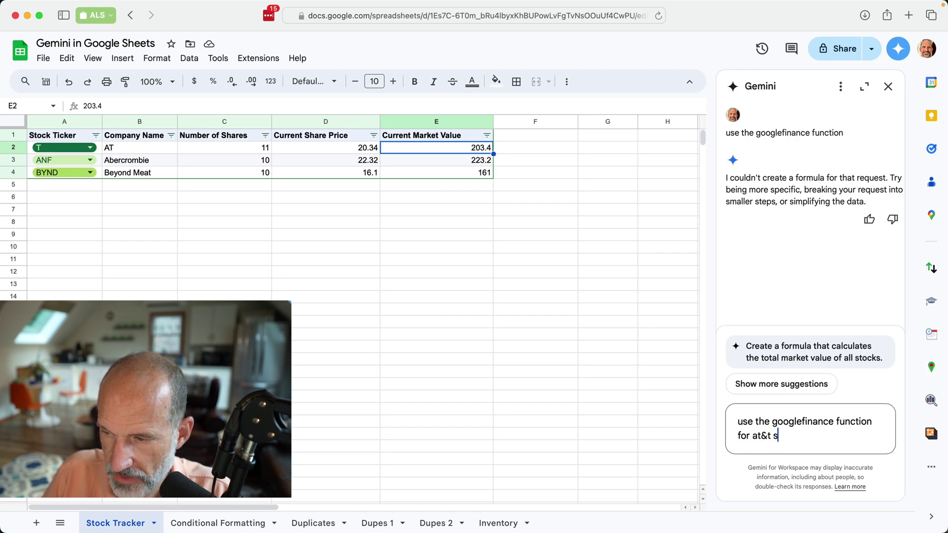
pyautogui.write("tock's curr")
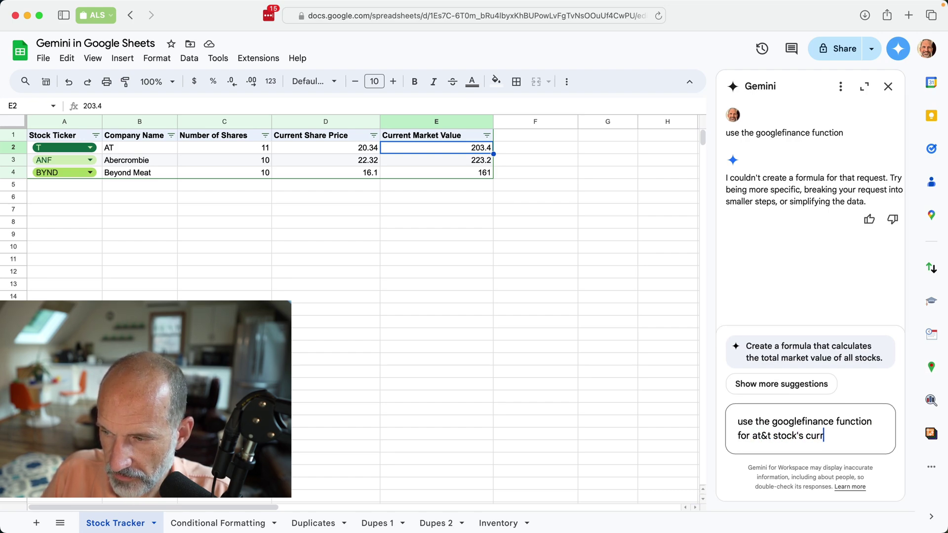
pyautogui.write('ent market pri')
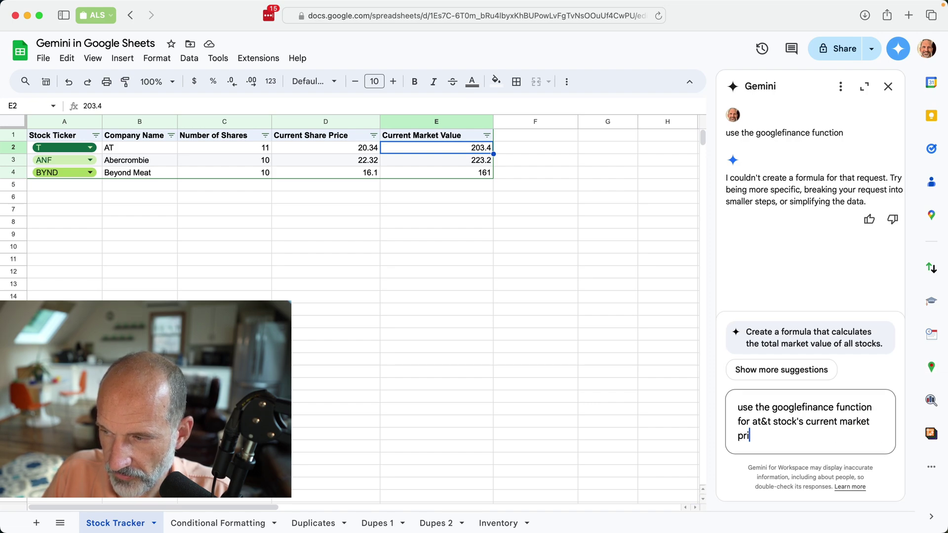
pyautogui.write('ce')
pyautogui.press('Return')
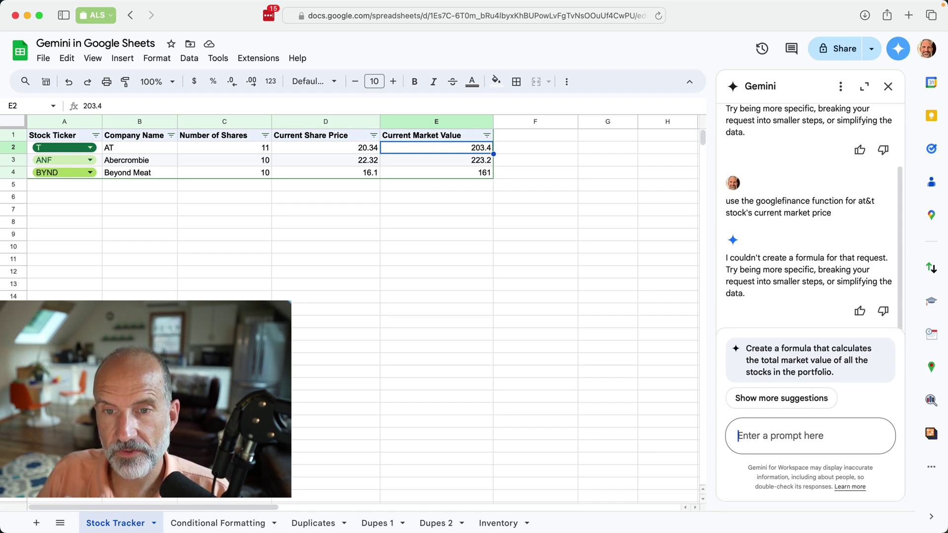
pyautogui.write('do you')
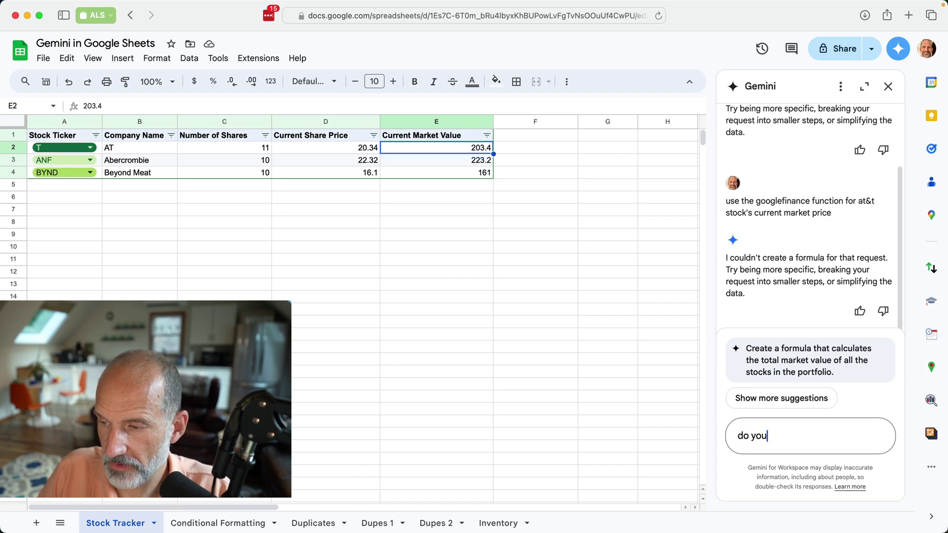
pyautogui.write(' have a function to')
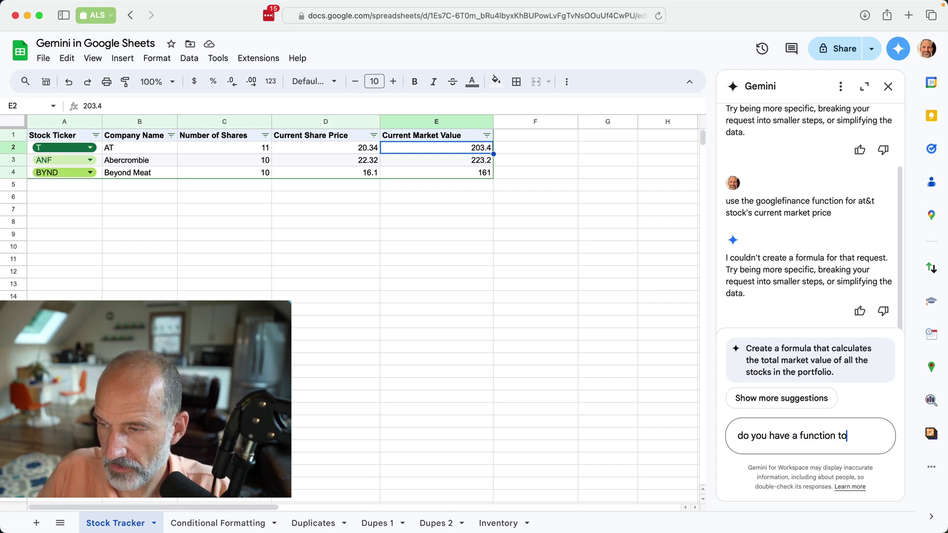
pyautogui.write(' look up shar')
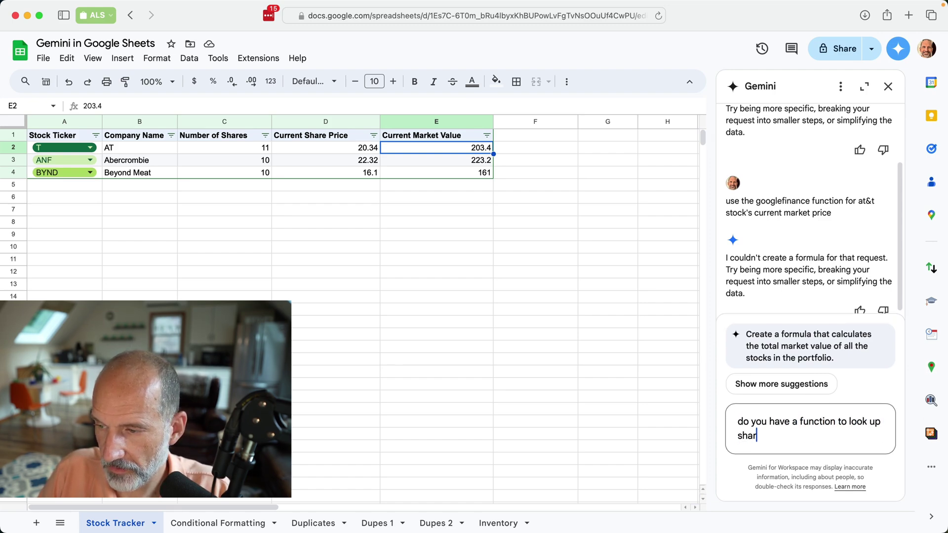
pyautogui.write('e price?')
# Ask Gemini 'do you have a function to look up share price?' and check D2 and D3
pyautogui.press('Return')
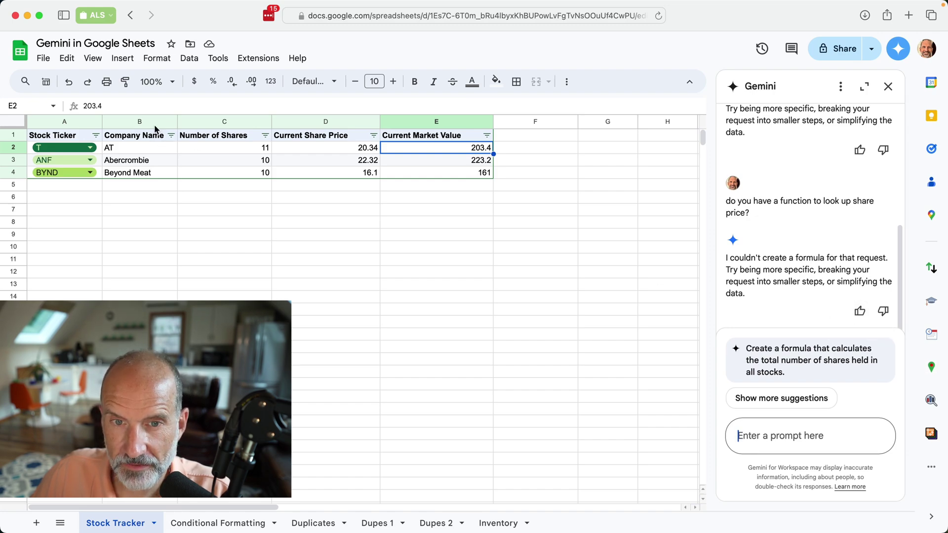
pyautogui.click(291, 154)
pyautogui.click(301, 161)
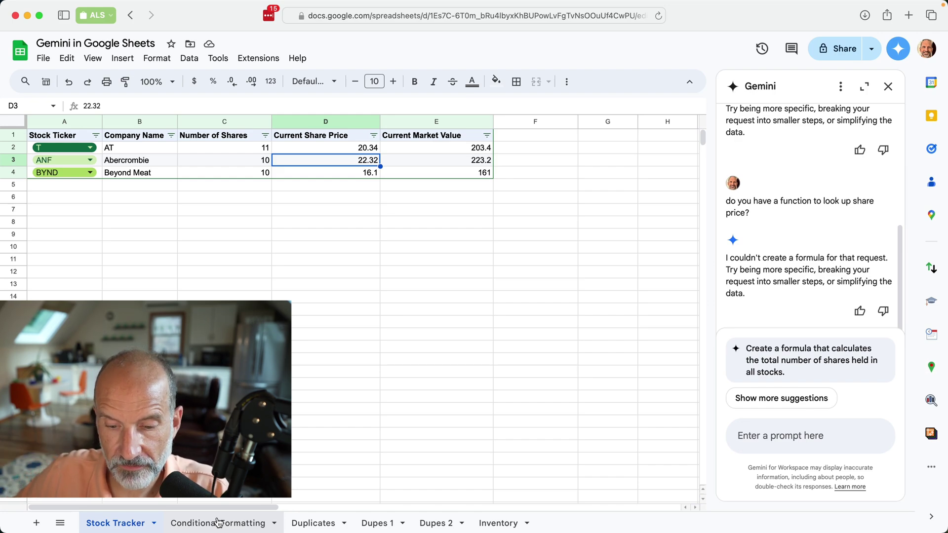
pyautogui.click(218, 523)
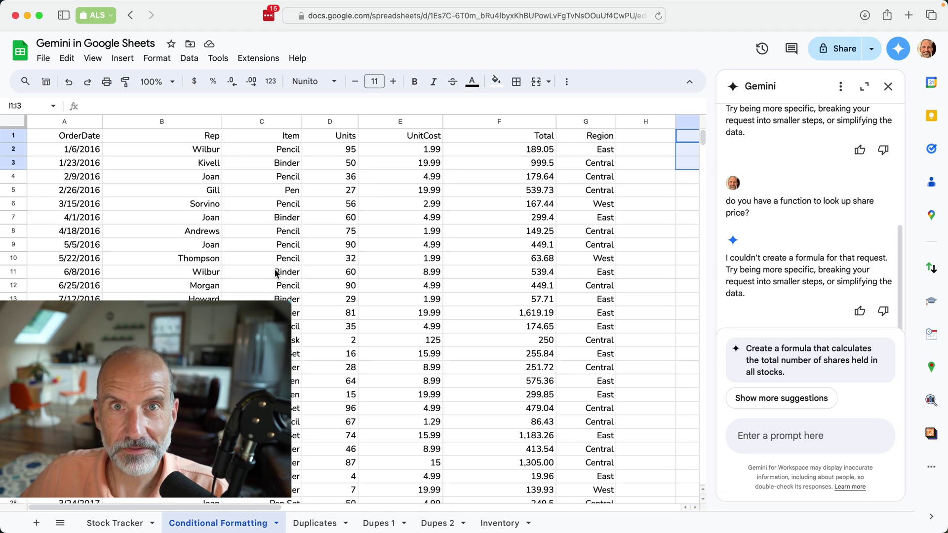
# Make row 1 headers of the order data bold
pyautogui.click(326, 151)
pyautogui.click(329, 123)
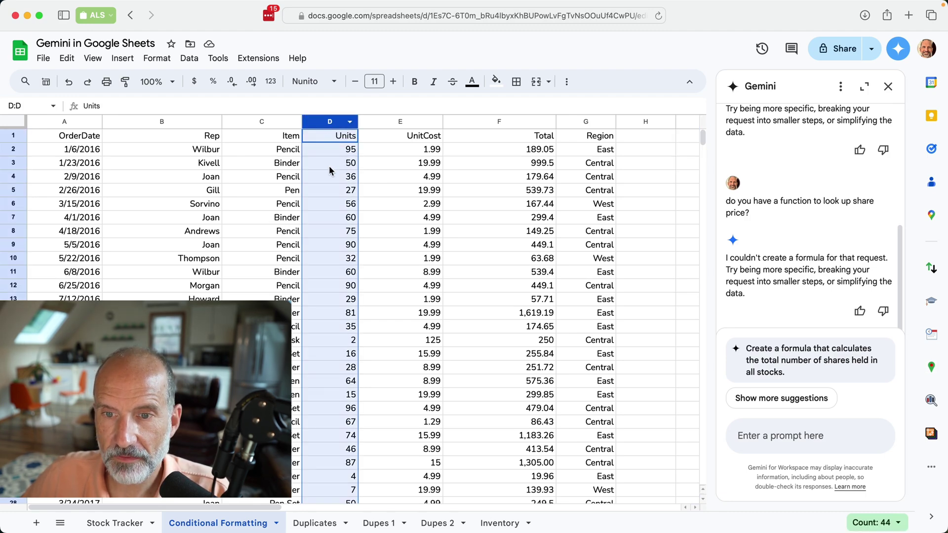
pyautogui.click(193, 150)
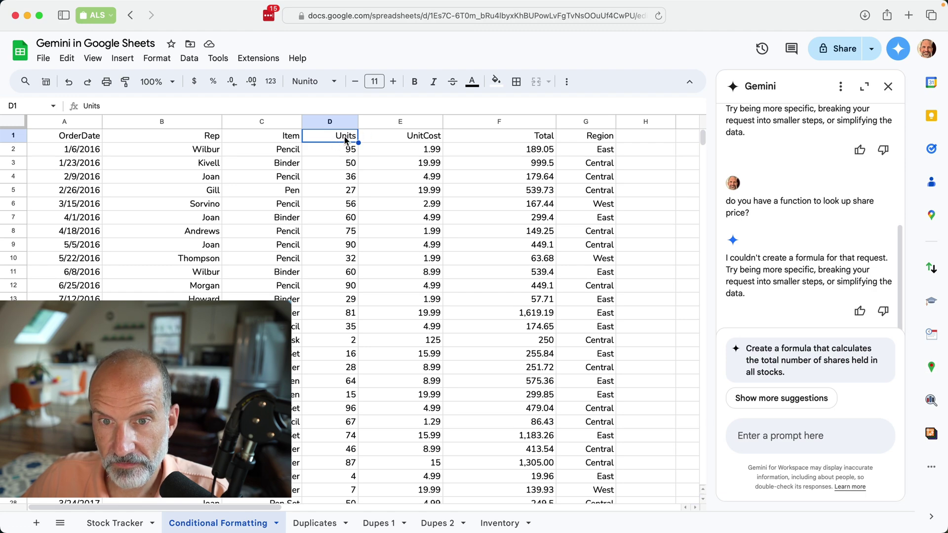
pyautogui.click(202, 149)
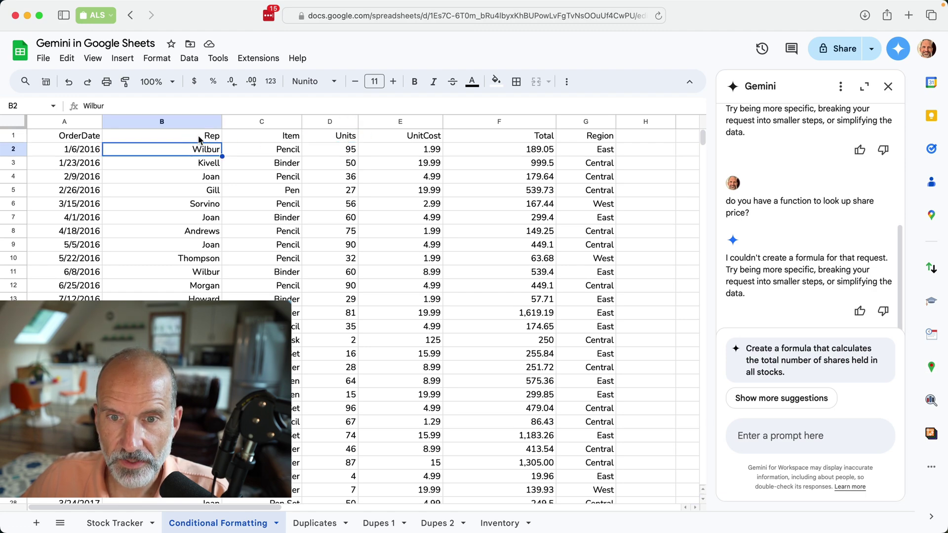
pyautogui.click(22, 136)
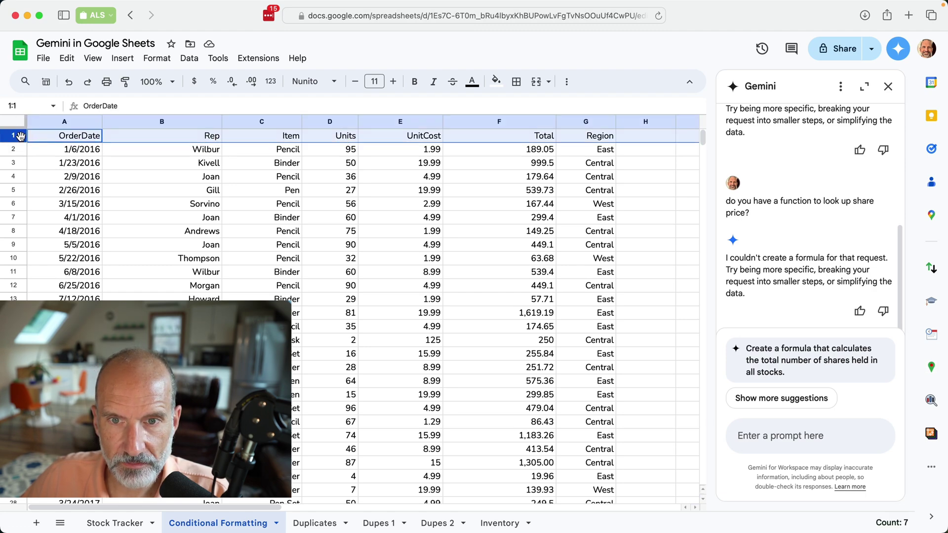
pyautogui.click(414, 82)
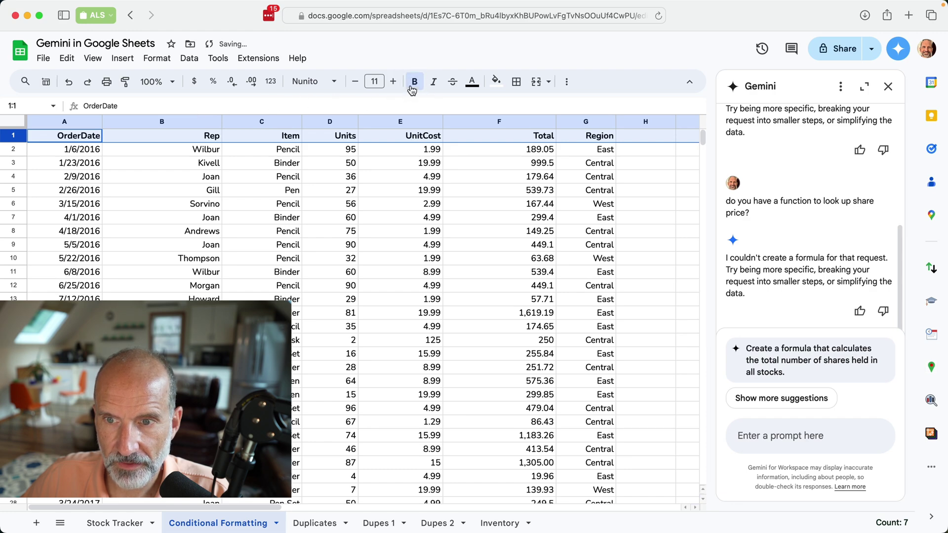
# Select the Item column and open the Format menu, then close it unchanged
pyautogui.click(281, 149)
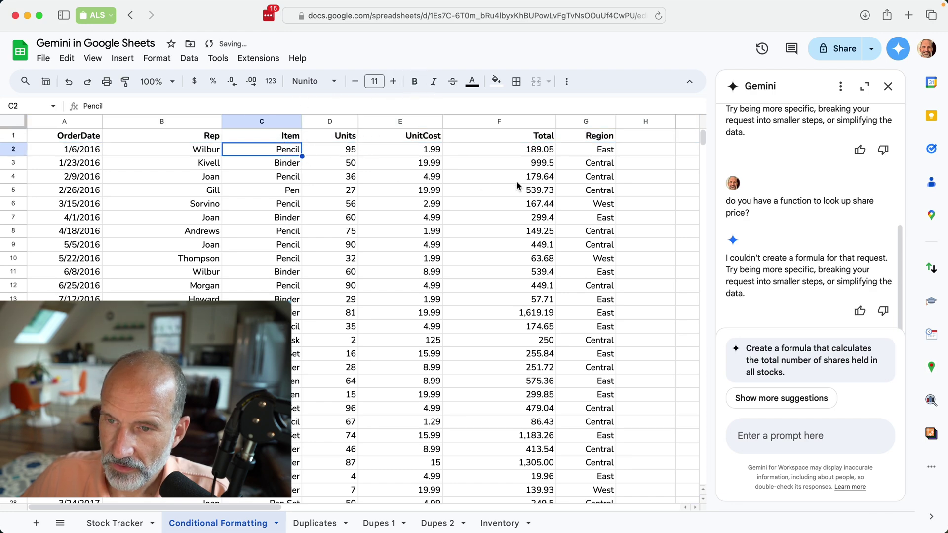
pyautogui.click(262, 121)
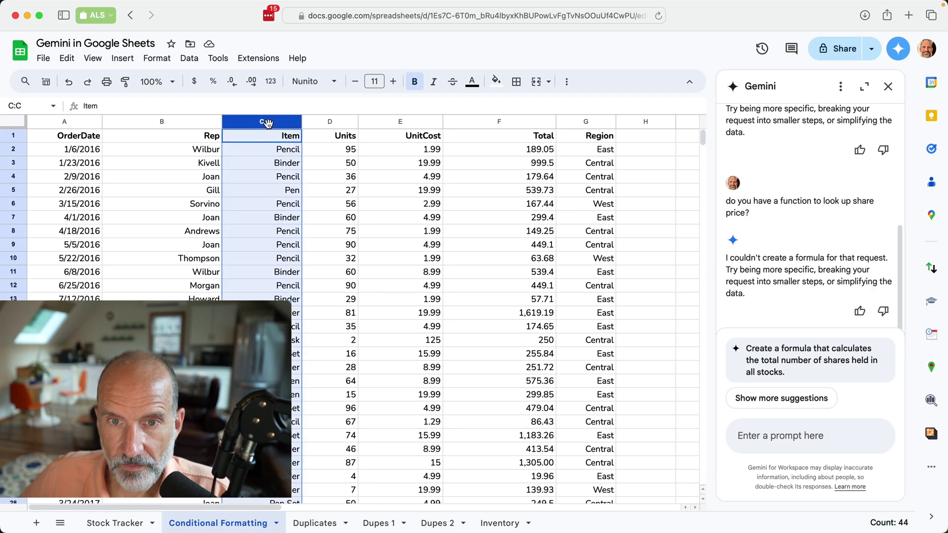
pyautogui.click(156, 58)
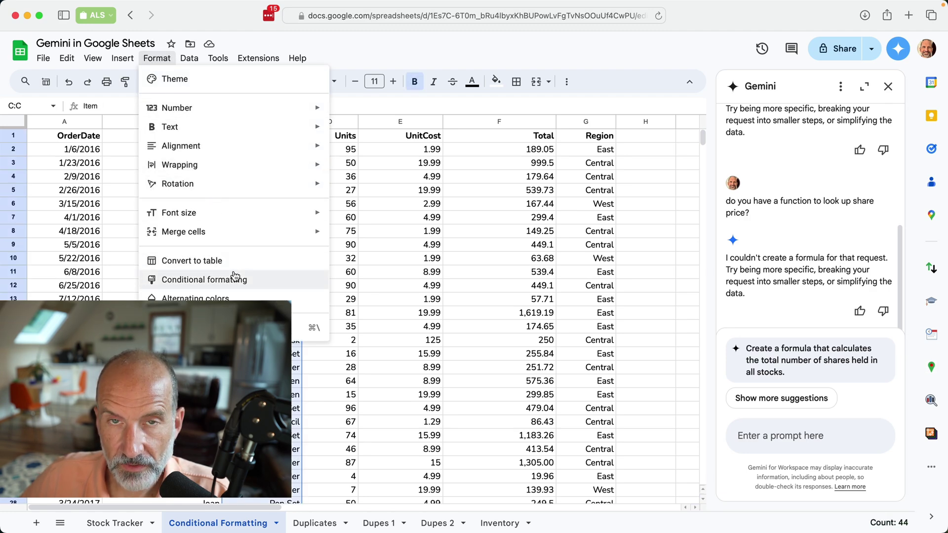
pyautogui.click(348, 232)
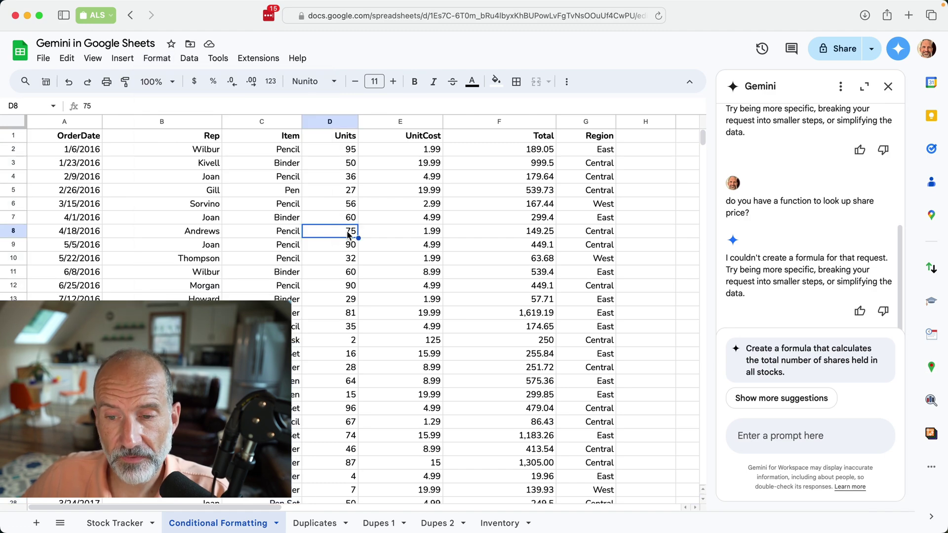
pyautogui.click(808, 441)
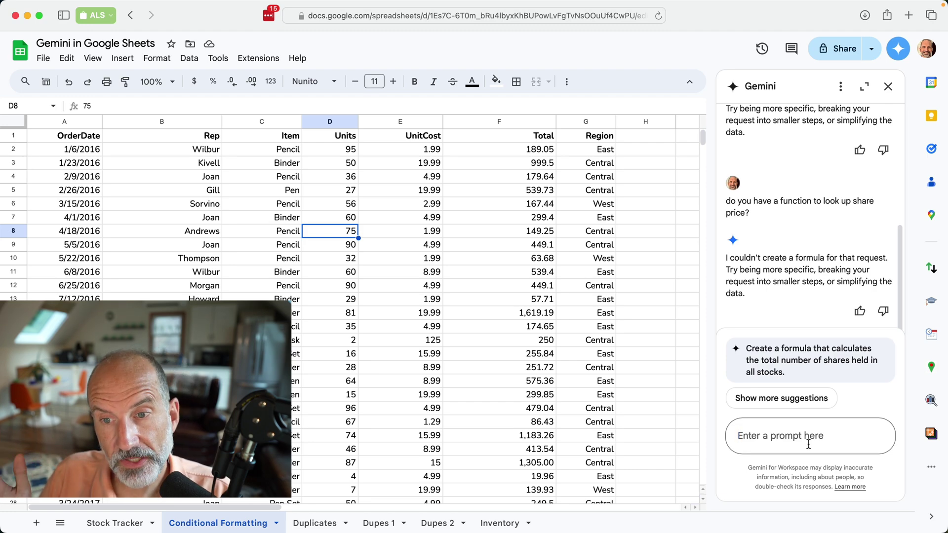
pyautogui.write('highlight all e')
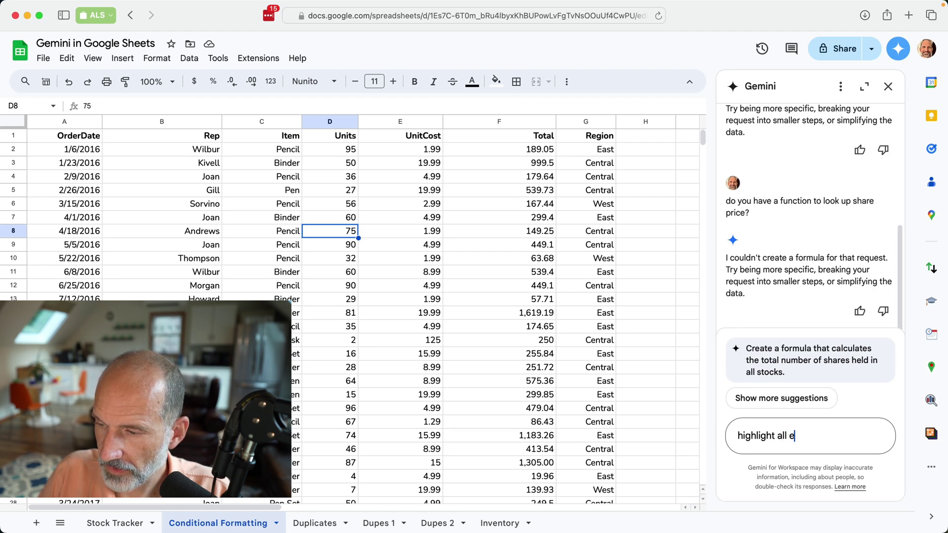
pyautogui.write('ntries in column')
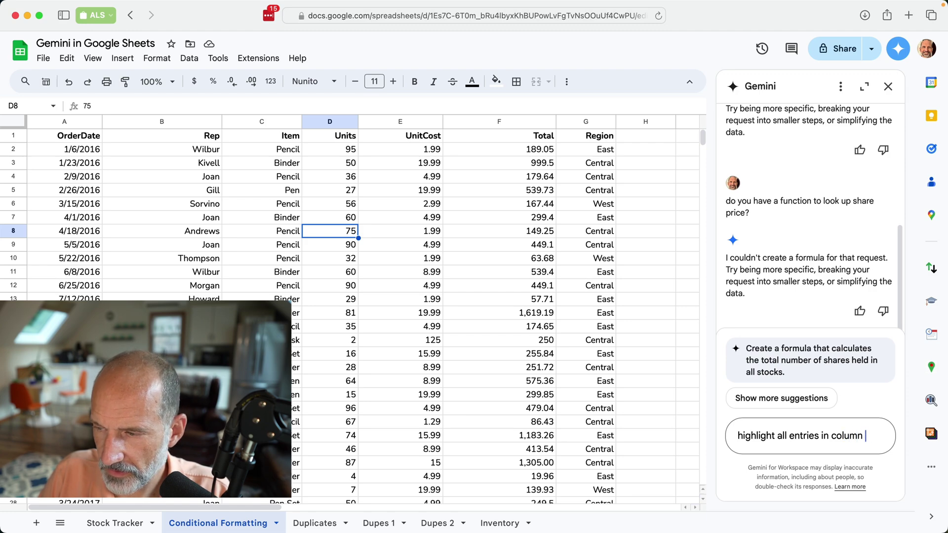
# Ask Gemini 'highlight all units that Wilbur sold' and select the COUNTIF formula it returns
pyautogui.press('BackSpace')
pyautogui.press('BackSpace')
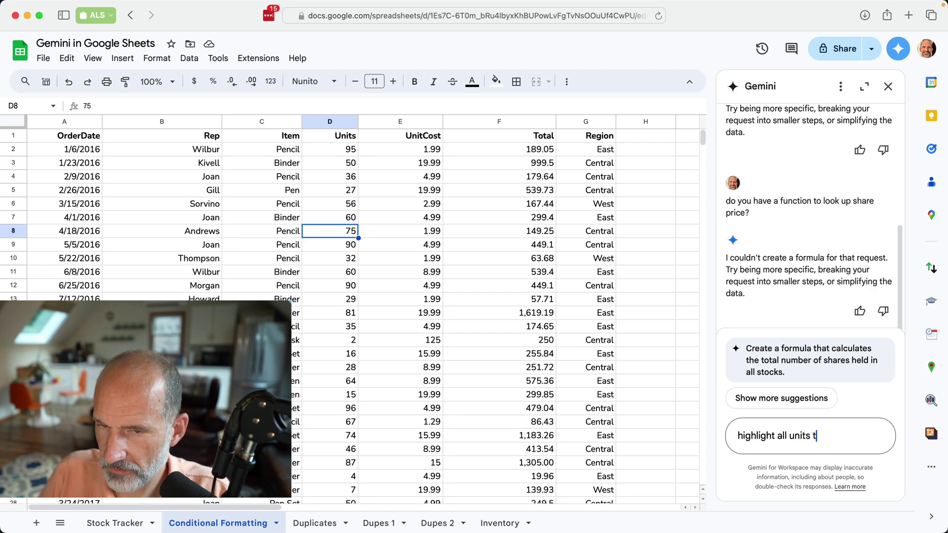
pyautogui.write('hat Wilbur sold')
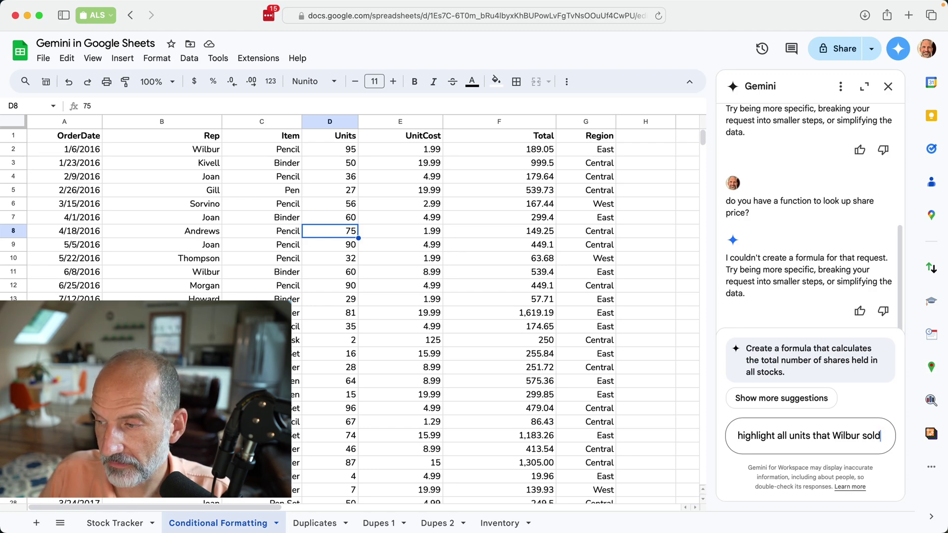
pyautogui.press('Return')
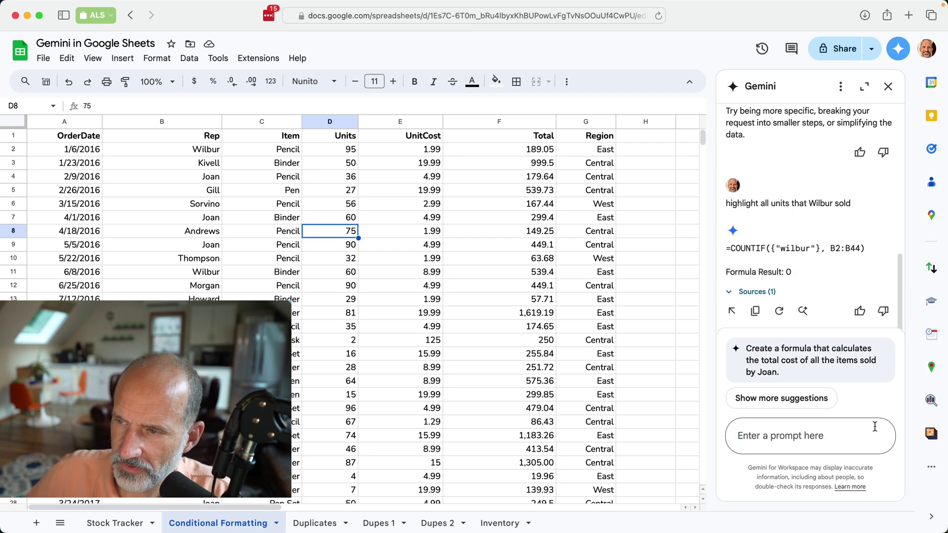
pyautogui.moveTo(867, 248); pyautogui.dragTo(729, 252)
pyautogui.press('super+c')
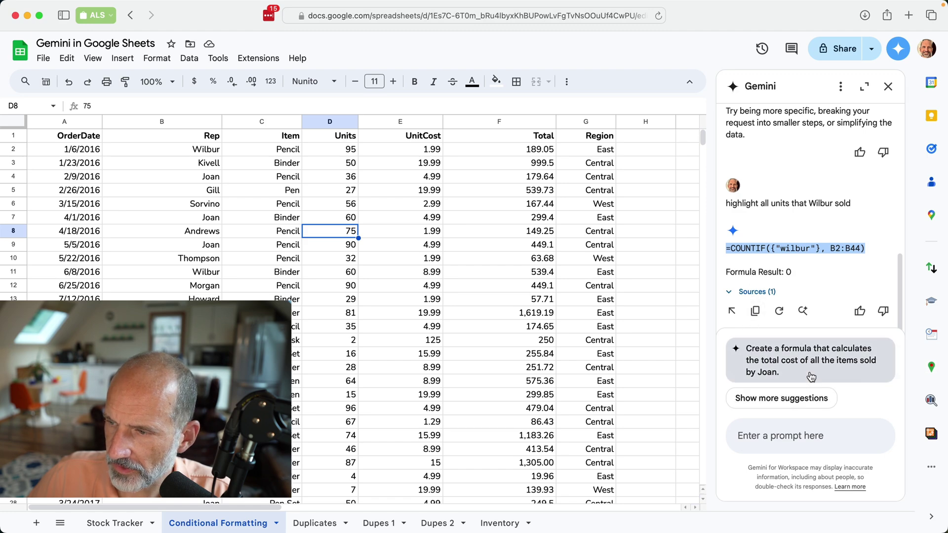
pyautogui.click(792, 440)
pyautogui.write('highlight all units that Wilbur sold')
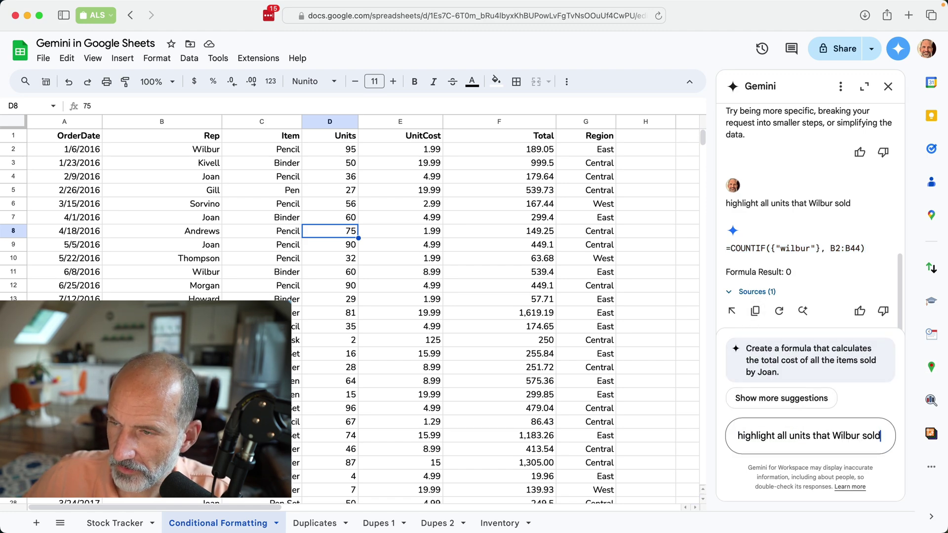
pyautogui.click(669, 190)
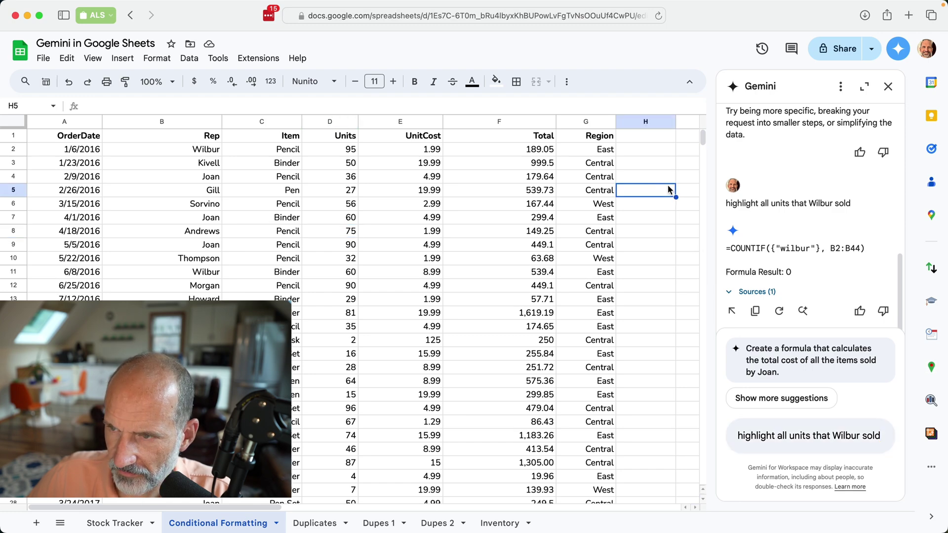
pyautogui.press('super+v')
pyautogui.click(651, 210)
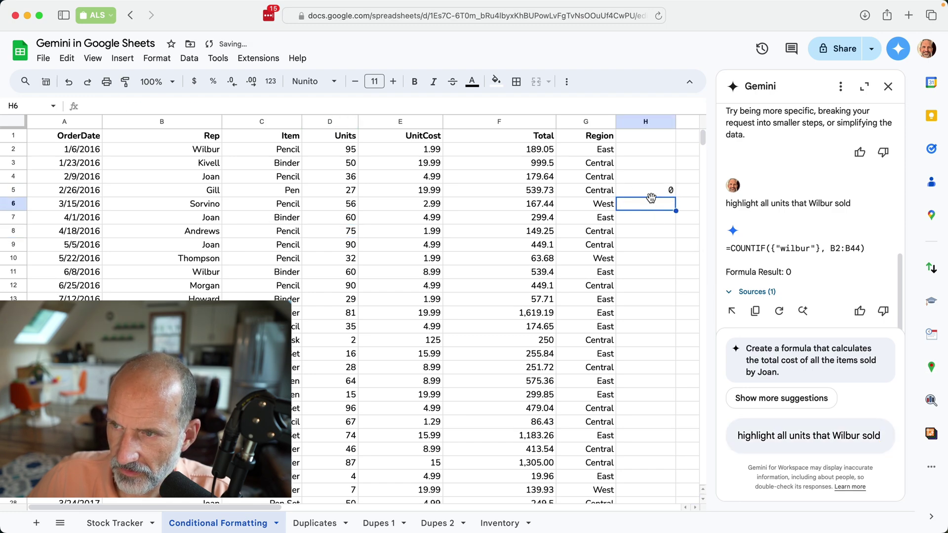
pyautogui.click(651, 194)
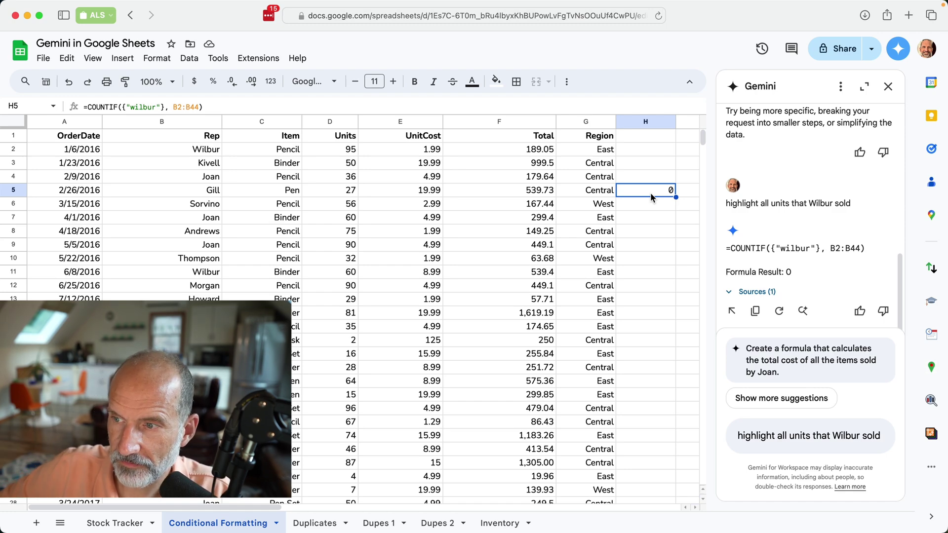
pyautogui.doubleClick(651, 198)
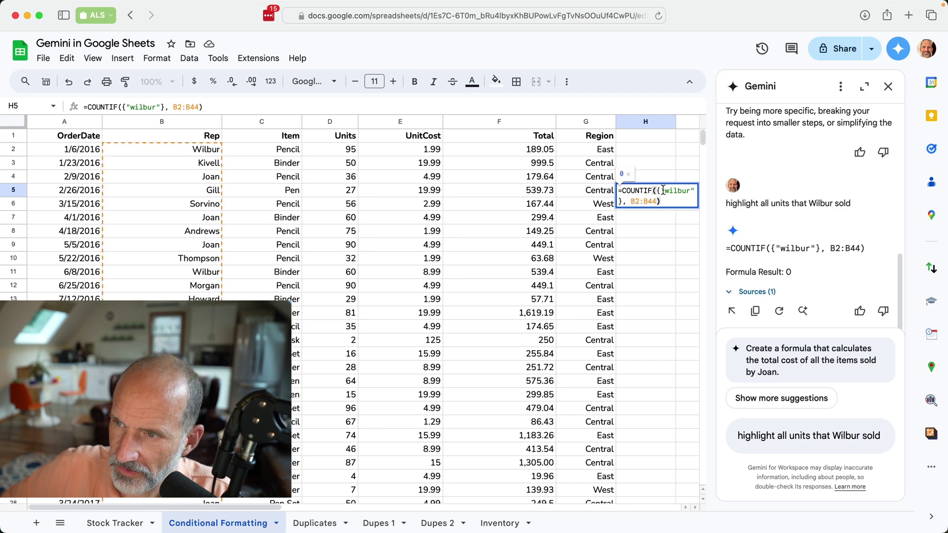
pyautogui.click(667, 191)
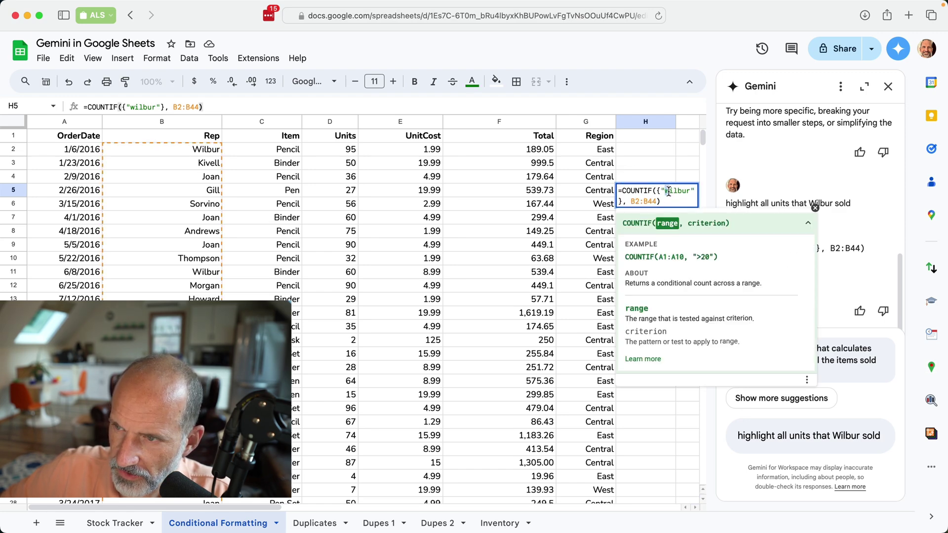
pyautogui.write('W')
pyautogui.press('Return')
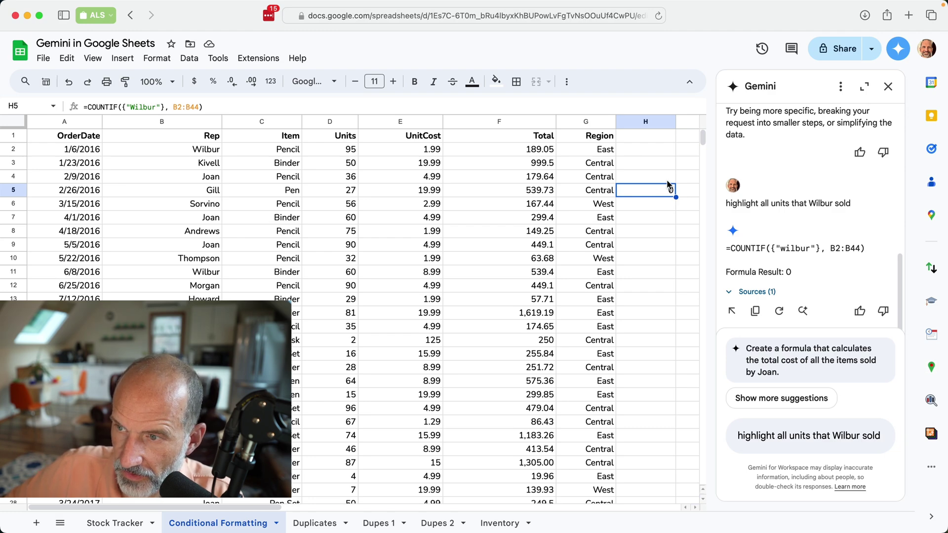
pyautogui.press('Delete')
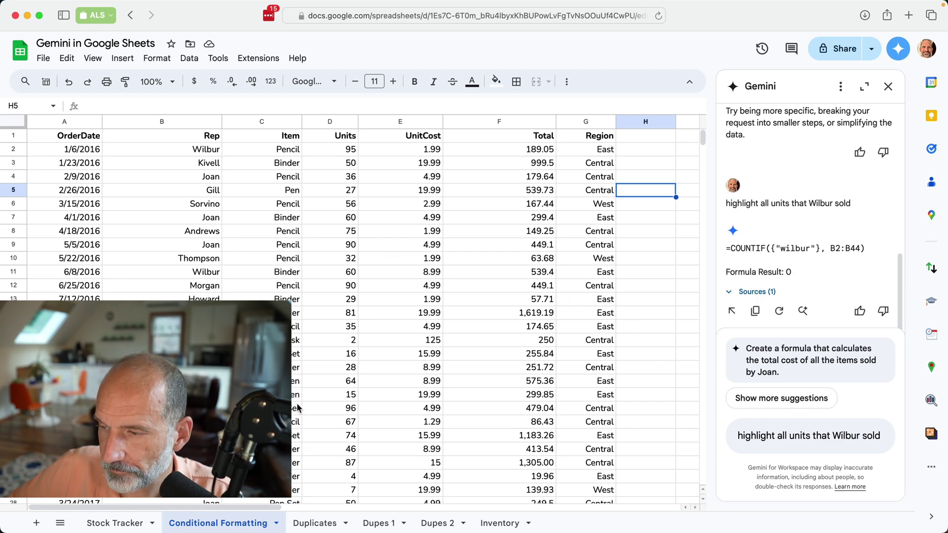
# Open the Duplicates sheet and select the duplicate? cells in column D, ending at D23
pyautogui.click(312, 525)
pyautogui.click(333, 308)
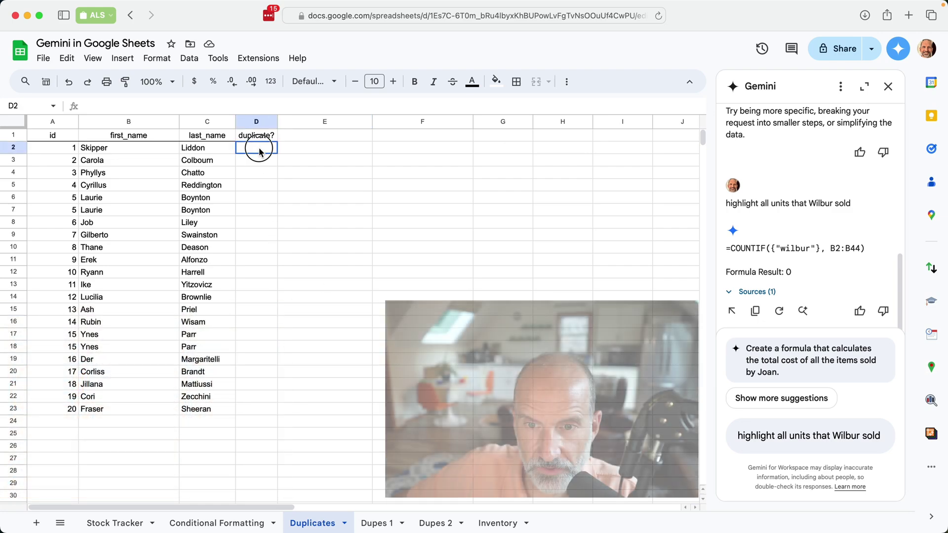
pyautogui.moveTo(257, 147); pyautogui.dragTo(254, 401)
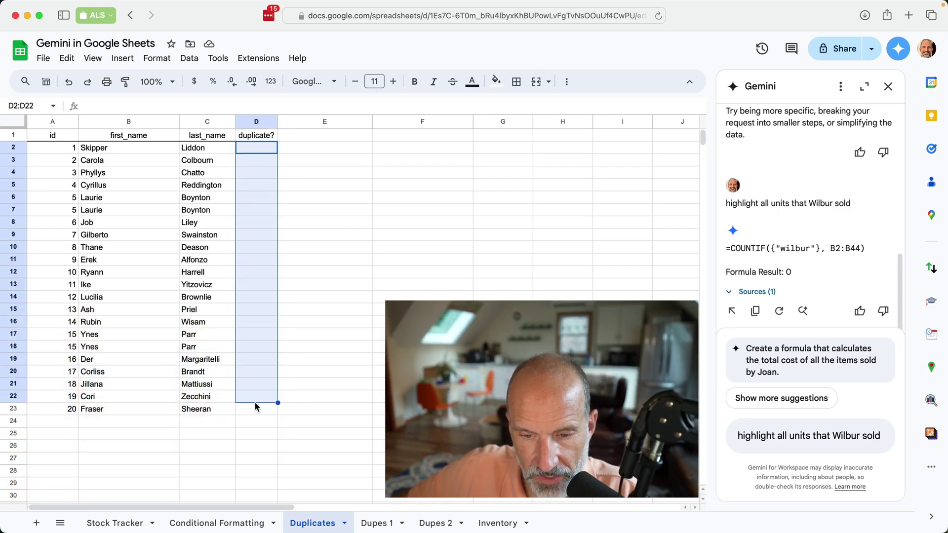
pyautogui.click(256, 412)
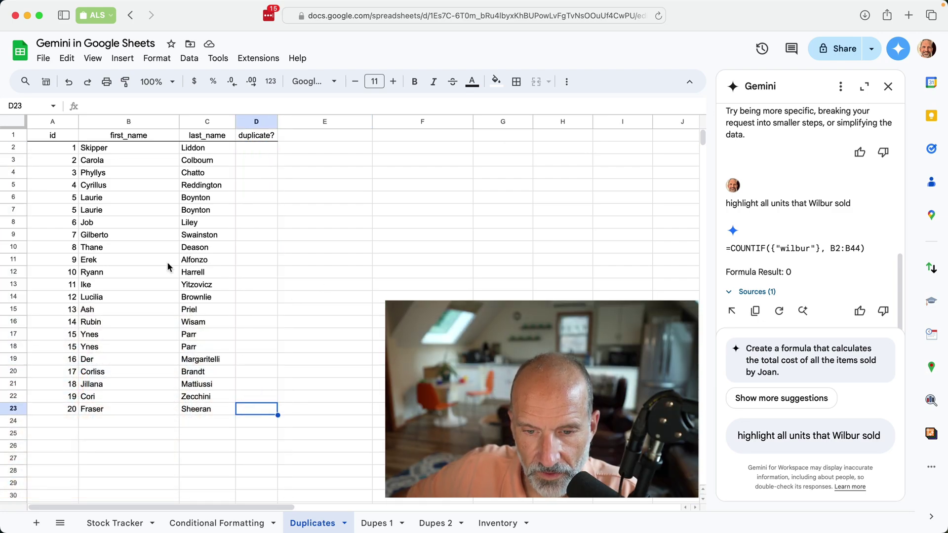
# Ask Gemini for a formula putting an x in column D when columns B and C are duplicated
pyautogui.click(813, 436)
pyautogui.tripleClick(813, 436)
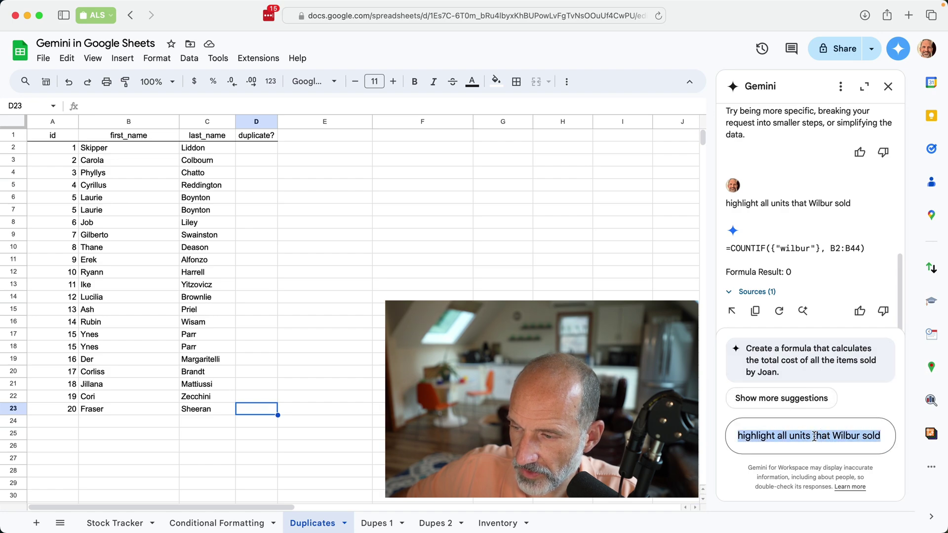
pyautogui.write('gi')
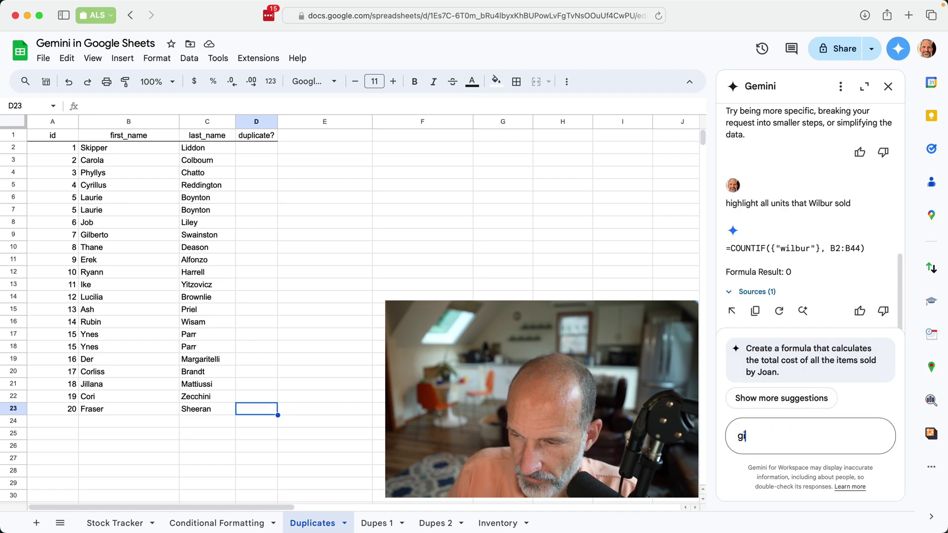
pyautogui.write('ve me a formula to insert a')
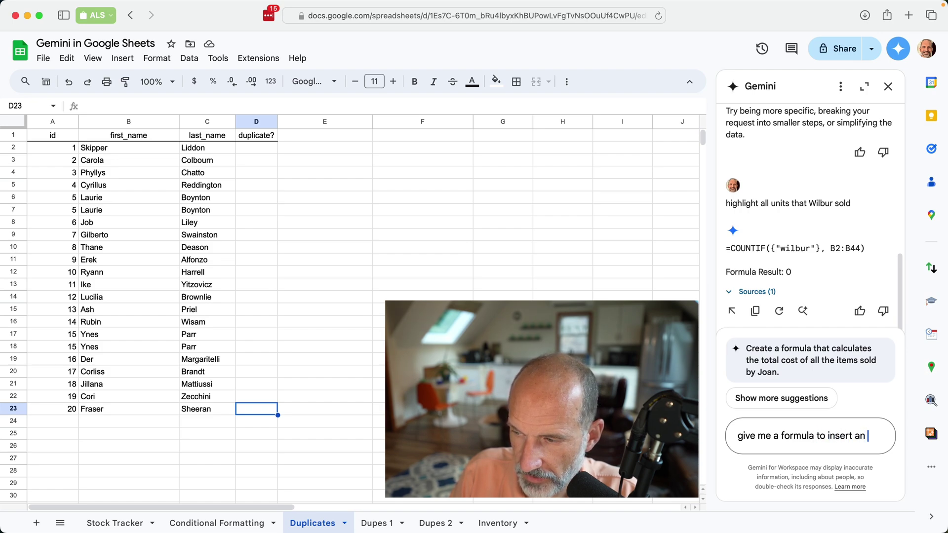
pyautogui.write('n column D if ')
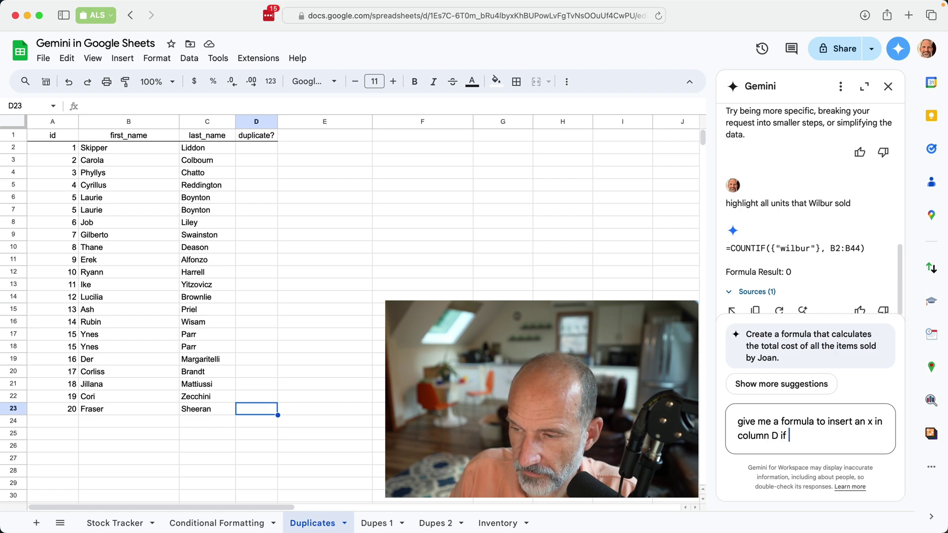
pyautogui.write('there is a dupl')
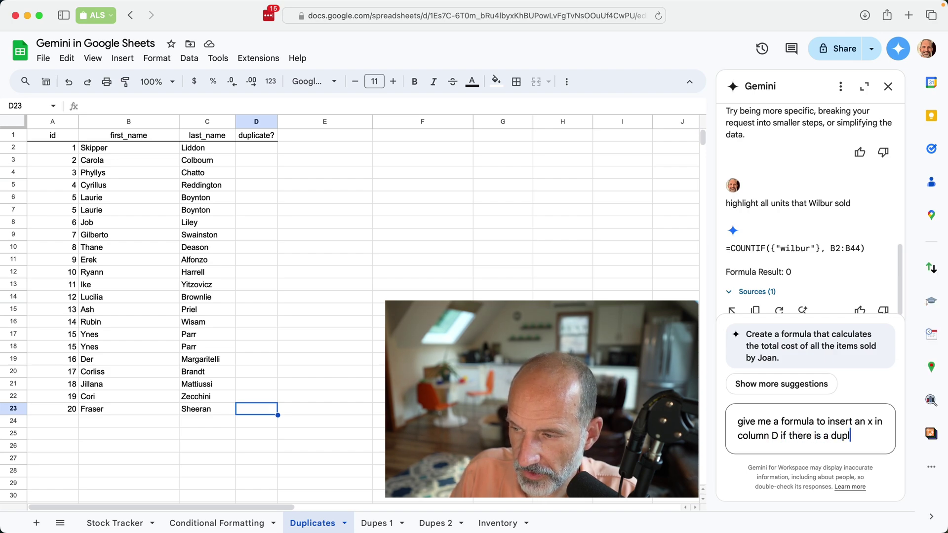
pyautogui.write('icate in colu')
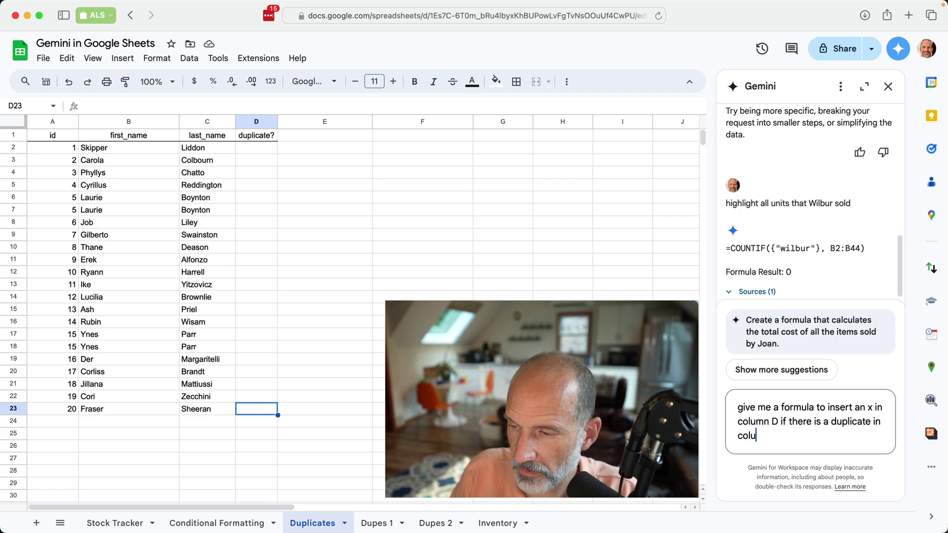
pyautogui.write('mns B and C.')
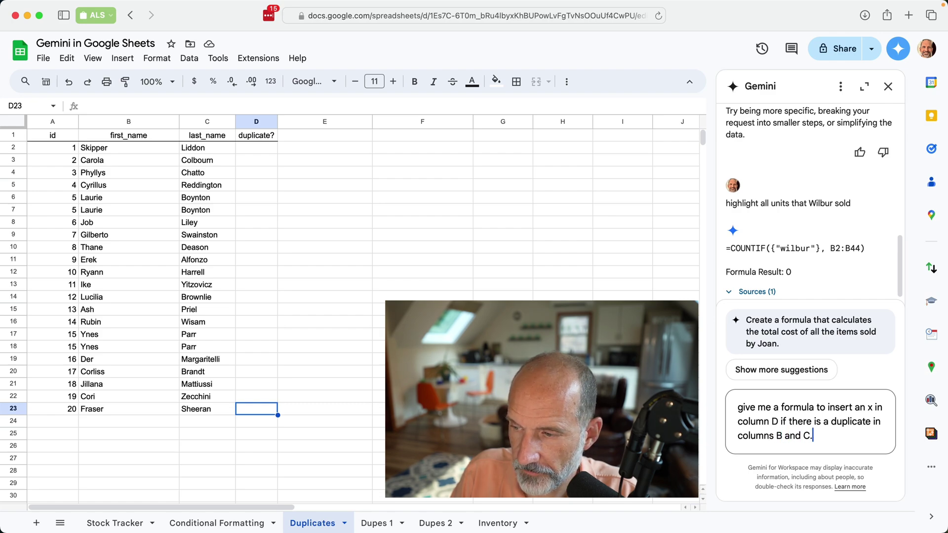
pyautogui.press('Return')
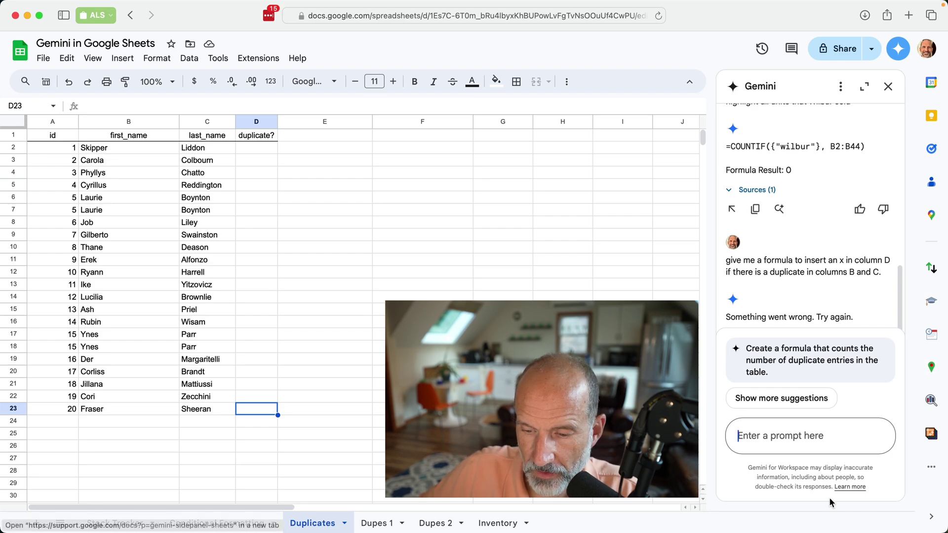
# Open the Dupes 1 sheet, glance at Dupes 2, and select D3 in the duped? column
pyautogui.click(378, 523)
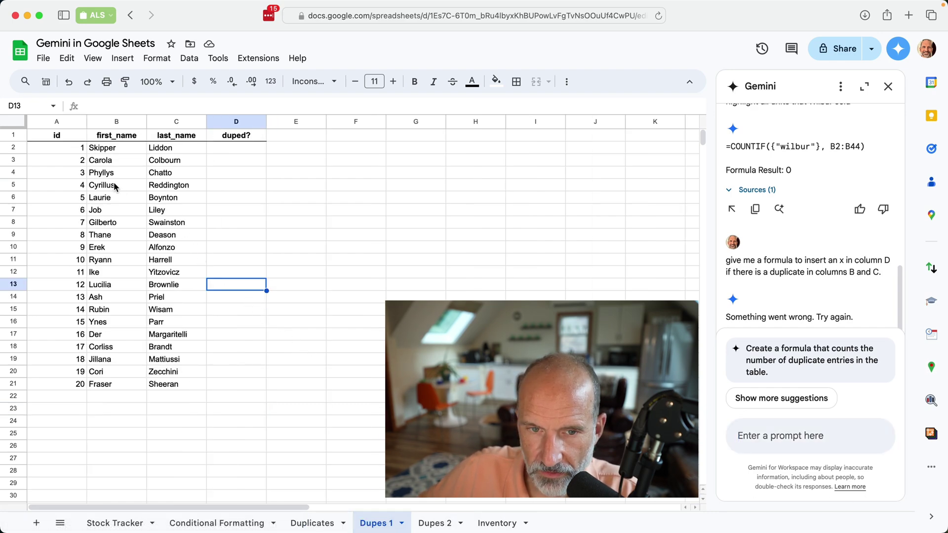
pyautogui.moveTo(115, 185); pyautogui.dragTo(162, 247)
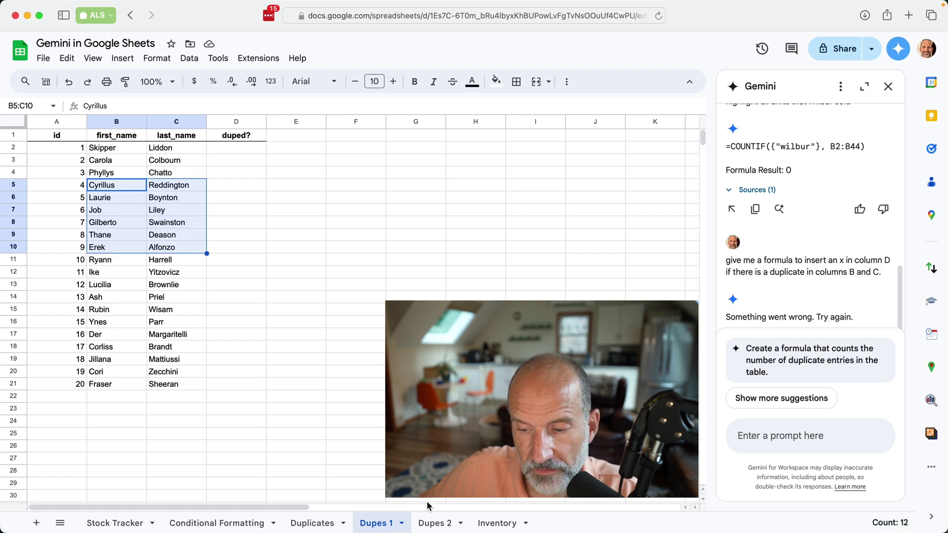
pyautogui.click(434, 523)
pyautogui.click(377, 523)
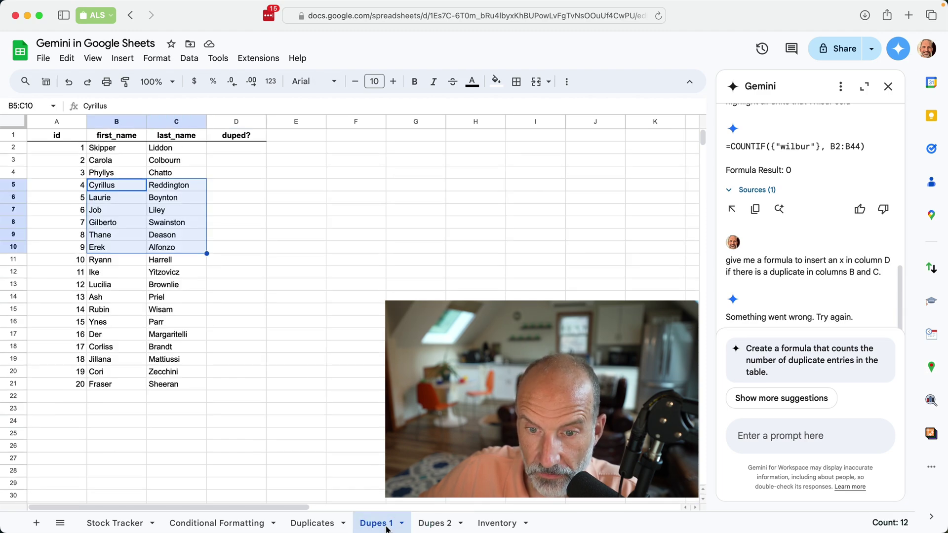
pyautogui.click(175, 160)
pyautogui.click(237, 159)
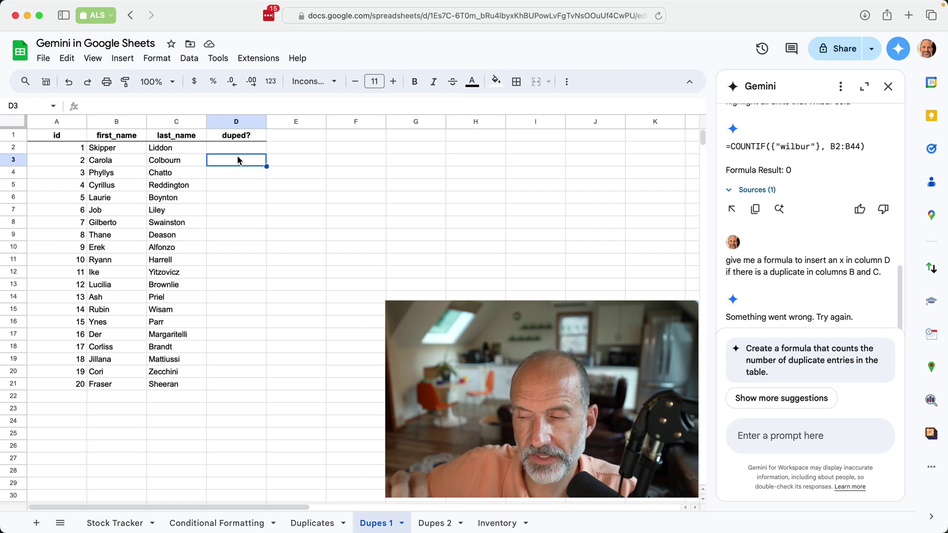
pyautogui.click(810, 437)
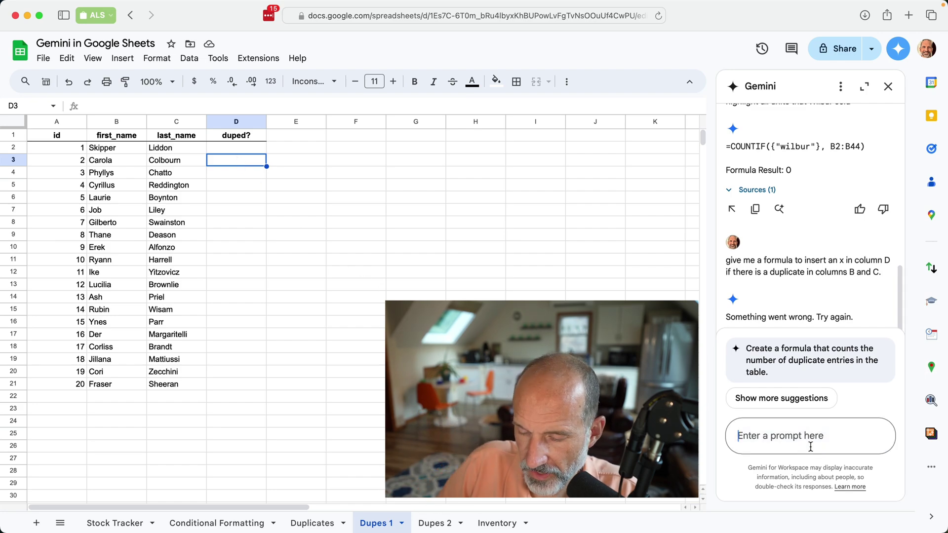
pyautogui.write('insert an x incolu')
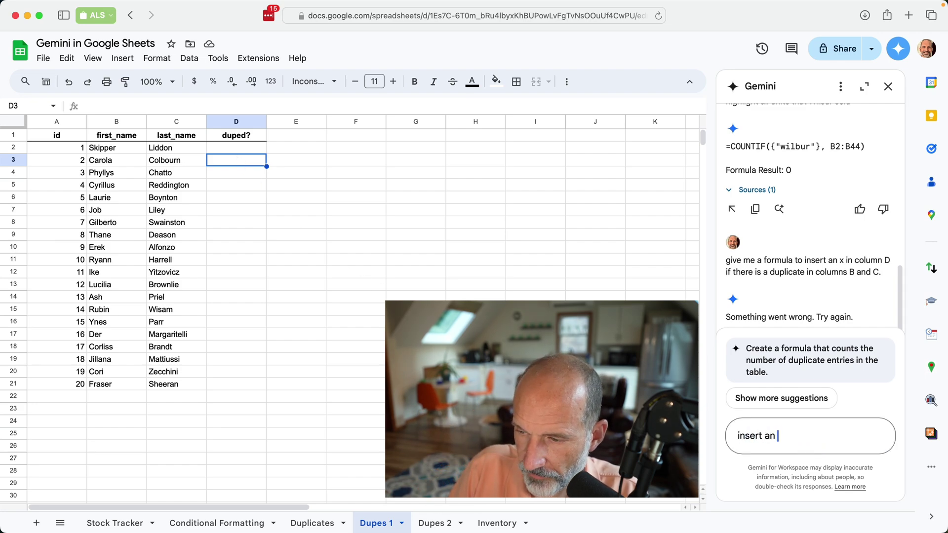
# Ask Gemini to mark column D when a last_name also appears on the Dupes 2 sheet
pyautogui.press('BackSpace')
pyautogui.press('BackSpace')
pyautogui.press('BackSpace')
pyautogui.write('x in')
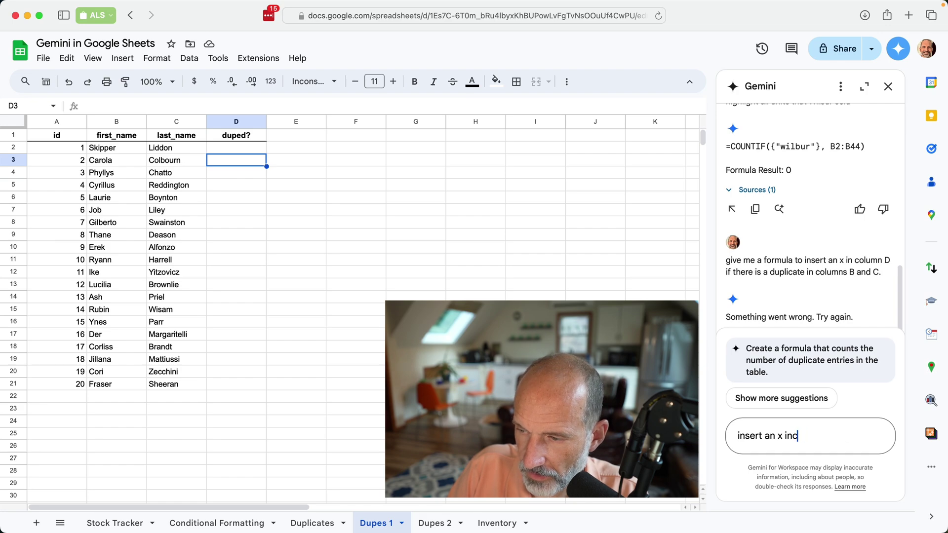
pyautogui.write('column ')
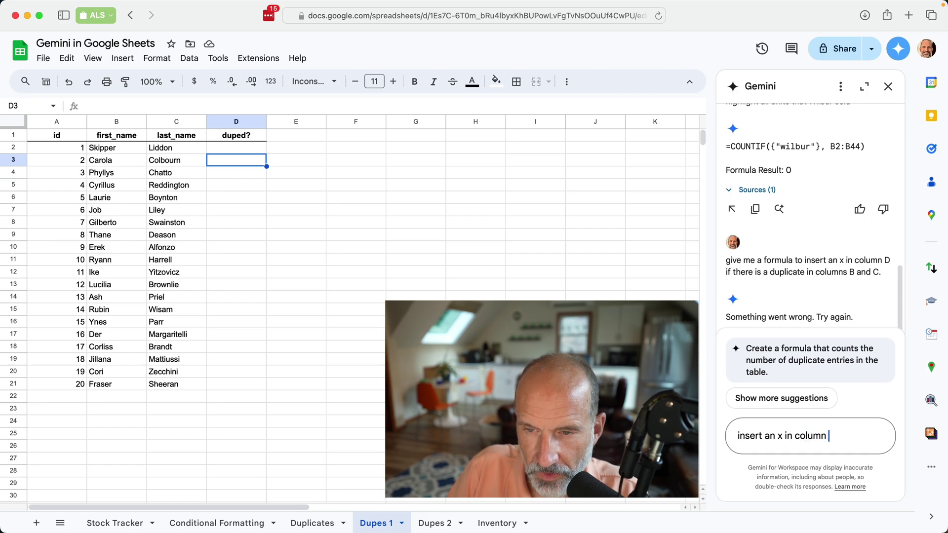
pyautogui.write('D if ')
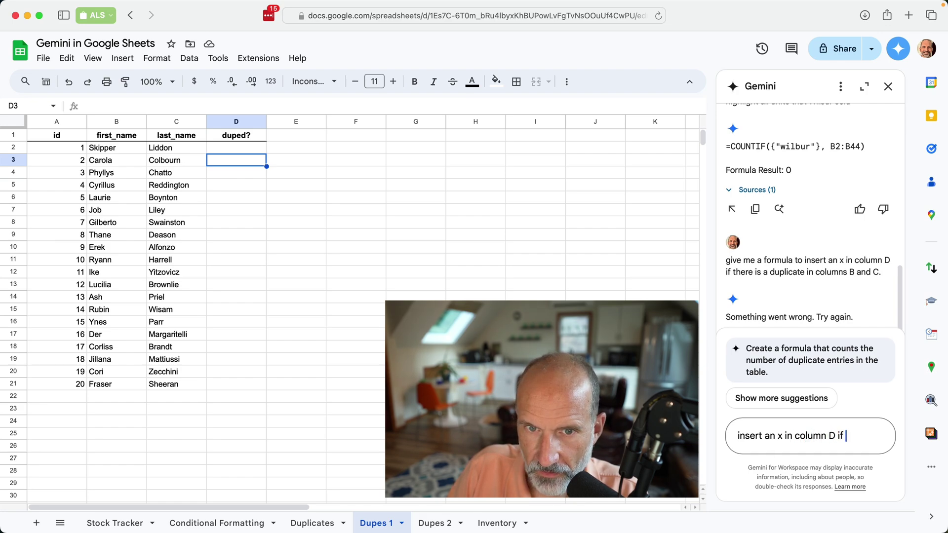
pyautogui.write('last_na')
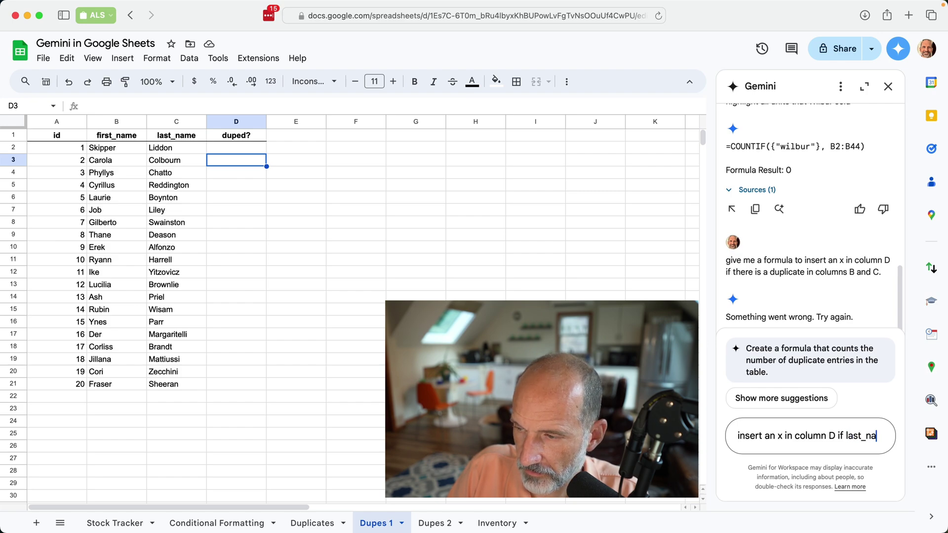
pyautogui.write('me is al')
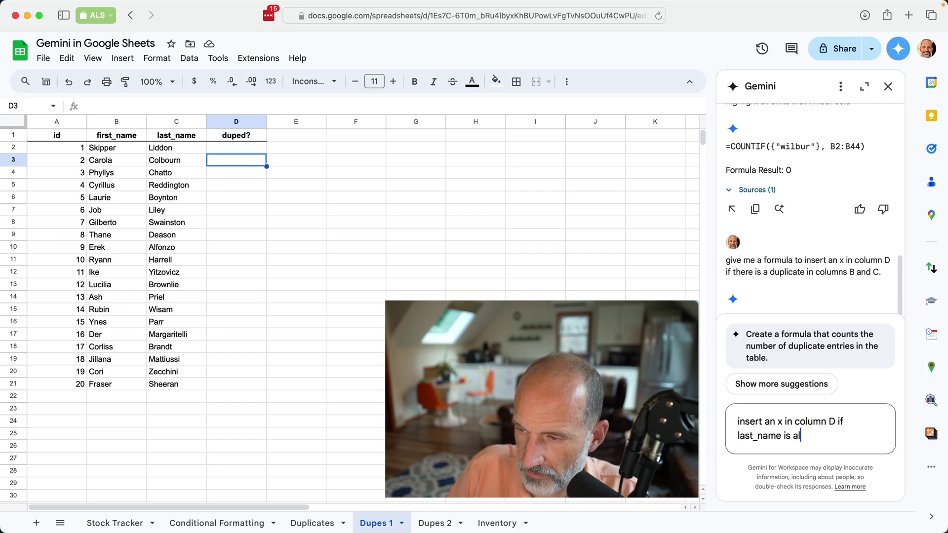
pyautogui.write('so on t')
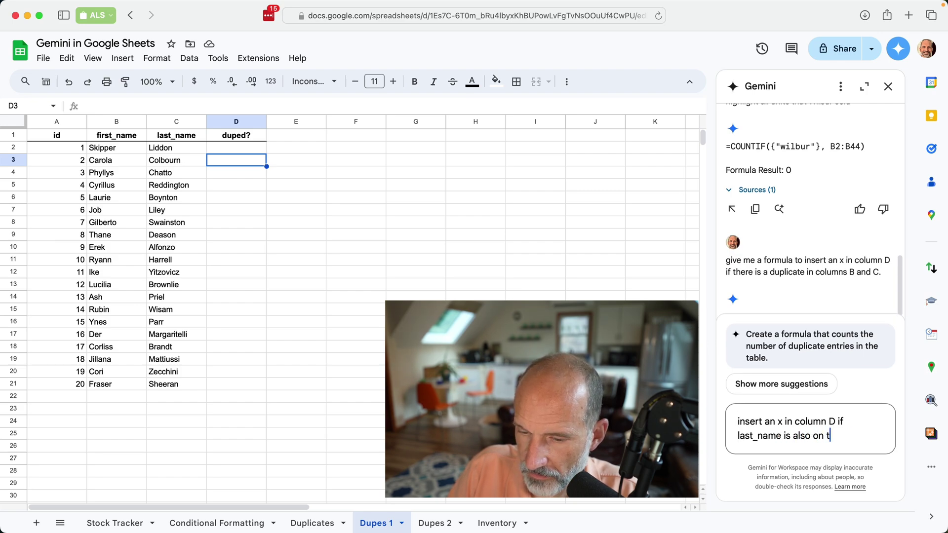
pyautogui.write('he Dupes')
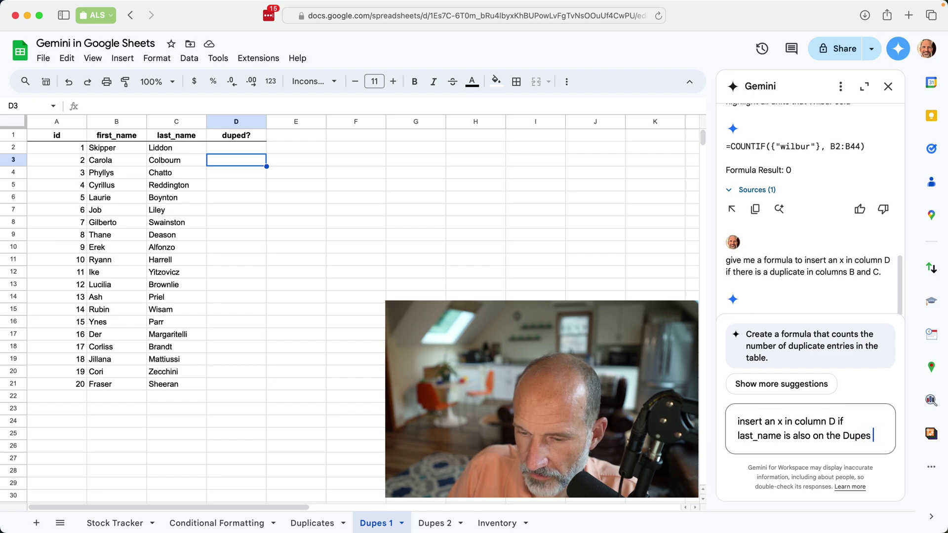
pyautogui.write(' 2 sheet.')
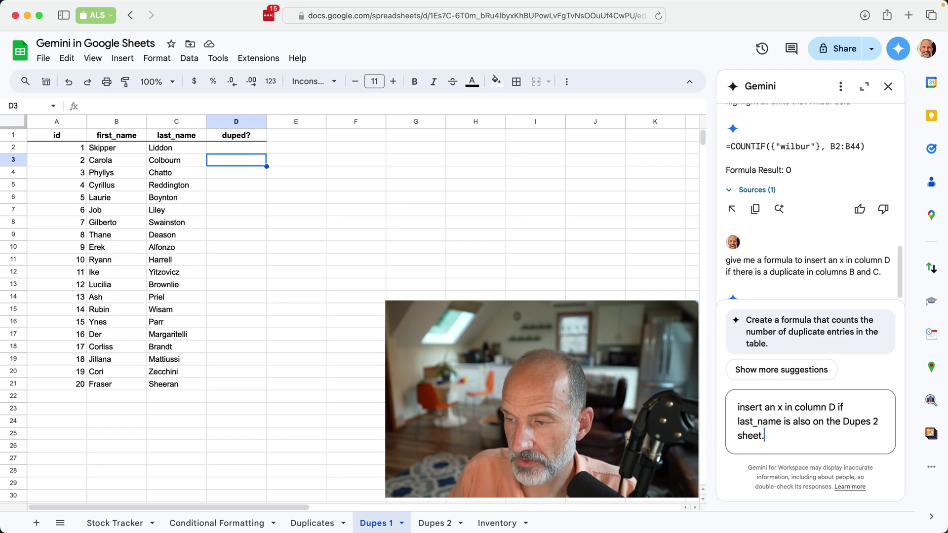
pyautogui.press('Return')
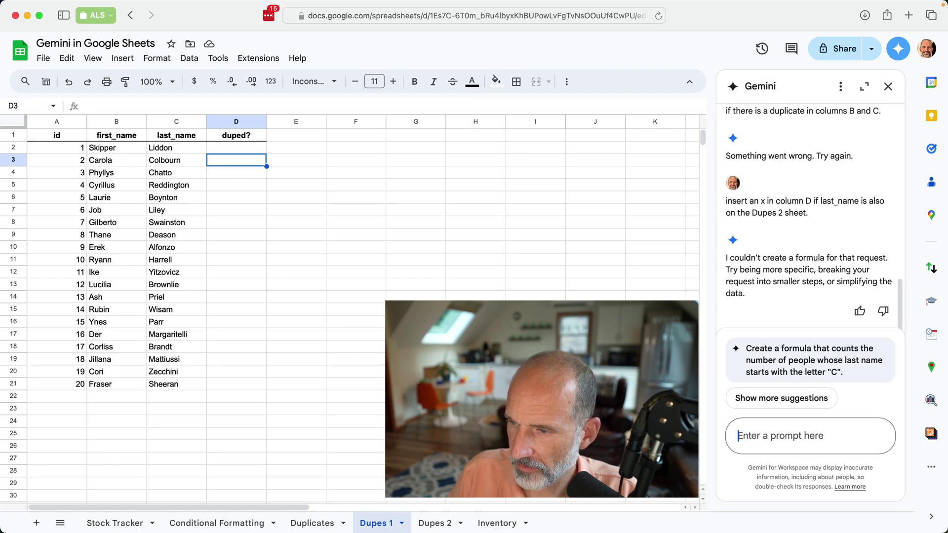
pyautogui.write('Iook')
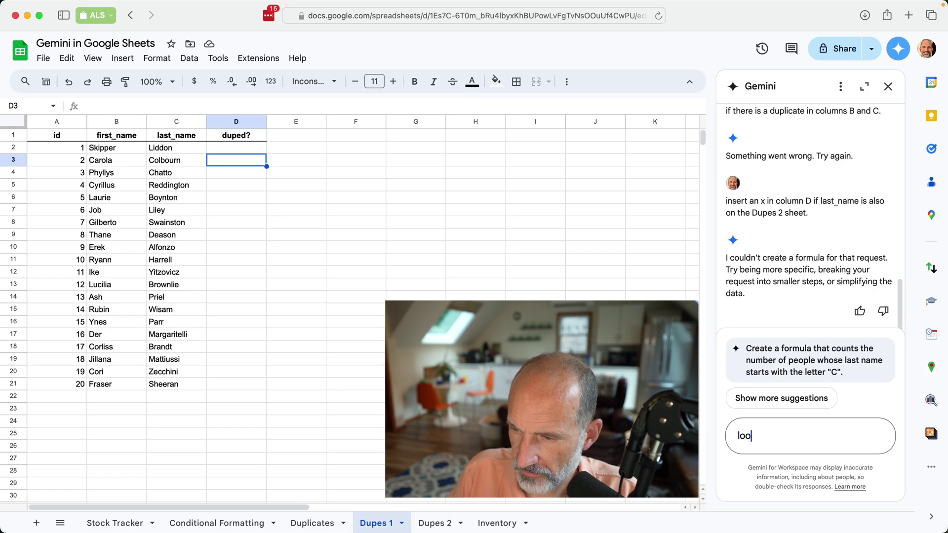
pyautogui.write(' for dulic')
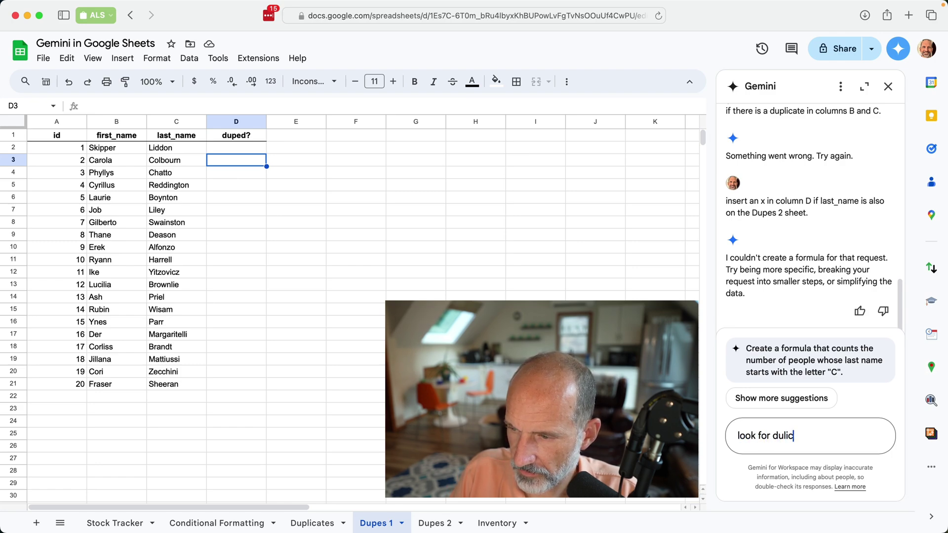
# Ask Gemini about duplicate names across Dupes 1 and Dupes 2 and copy its COUNTIFS formula
pyautogui.press('BackSpace')
pyautogui.press('BackSpace')
pyautogui.press('BackSpace')
pyautogui.press('BackSpace')
pyautogui.press('BackSpace')
pyautogui.press('BackSpace')
pyautogui.press('BackSpace')
pyautogui.write('el')
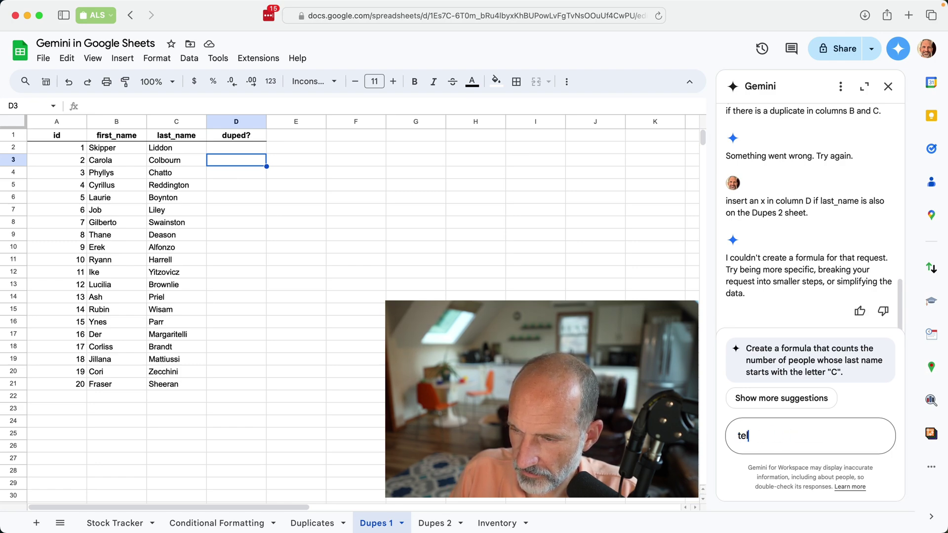
pyautogui.write('l me if there are')
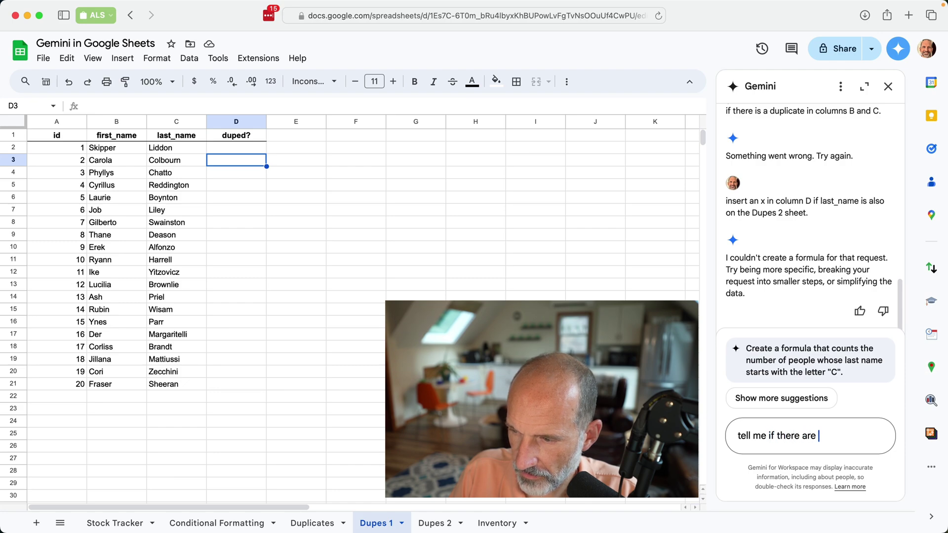
pyautogui.write(' any duplica')
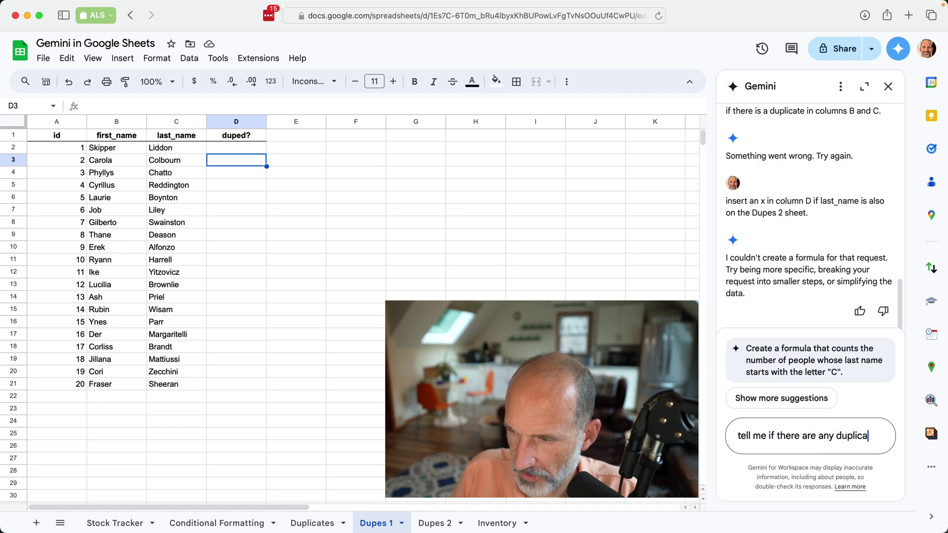
pyautogui.write('te names betwee')
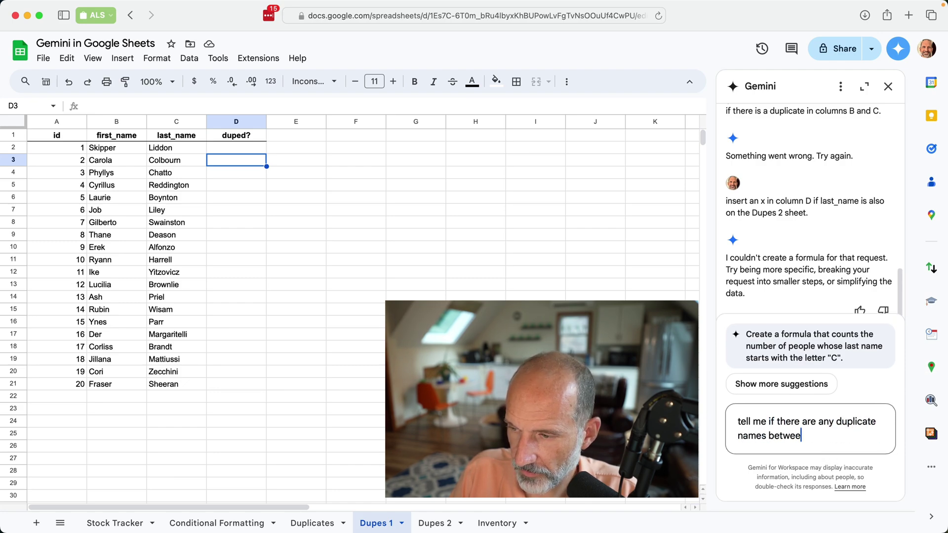
pyautogui.write('n the Dupes ')
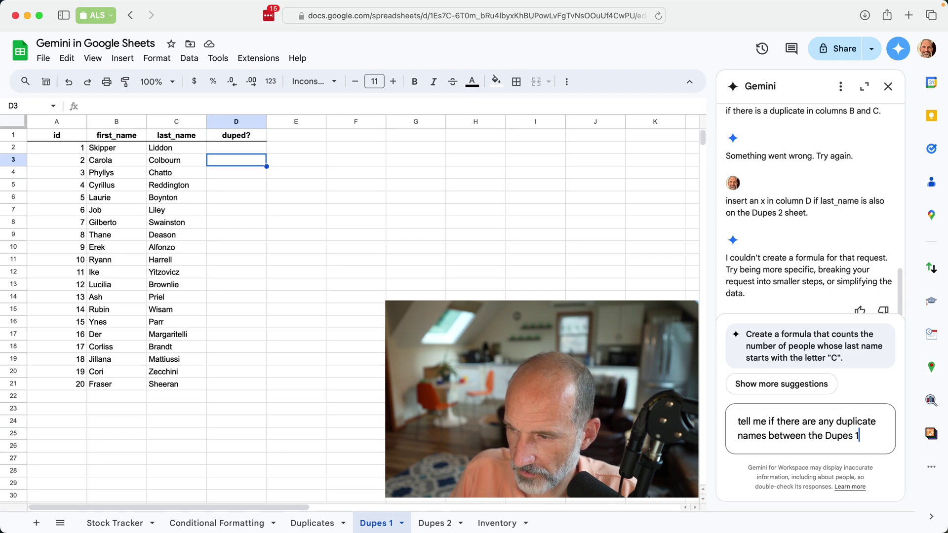
pyautogui.write('1 and Dupes')
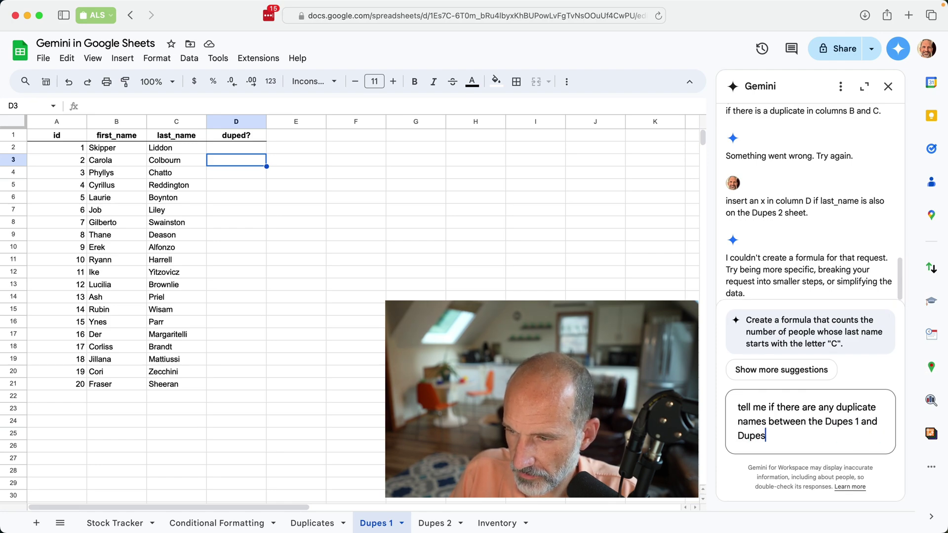
pyautogui.write(' 2 sheets')
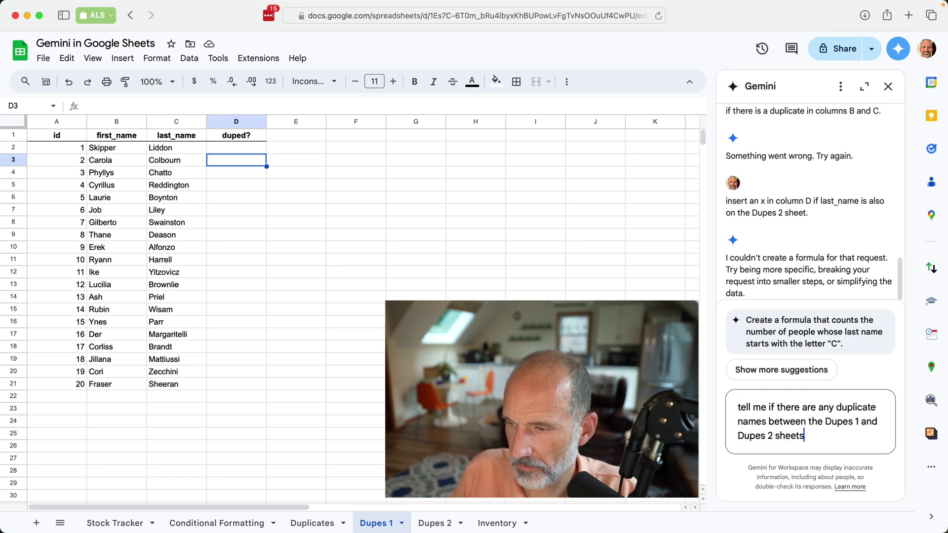
pyautogui.press('Return')
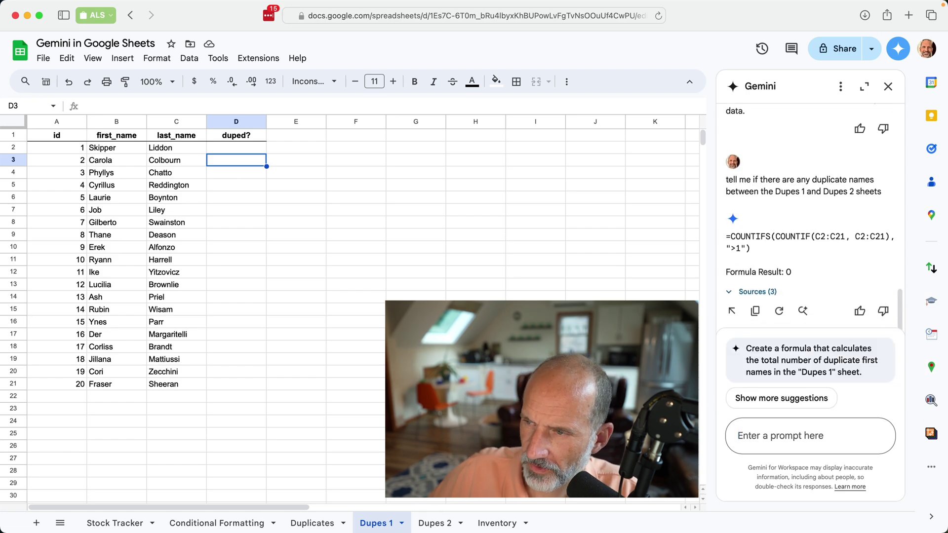
pyautogui.click(820, 236)
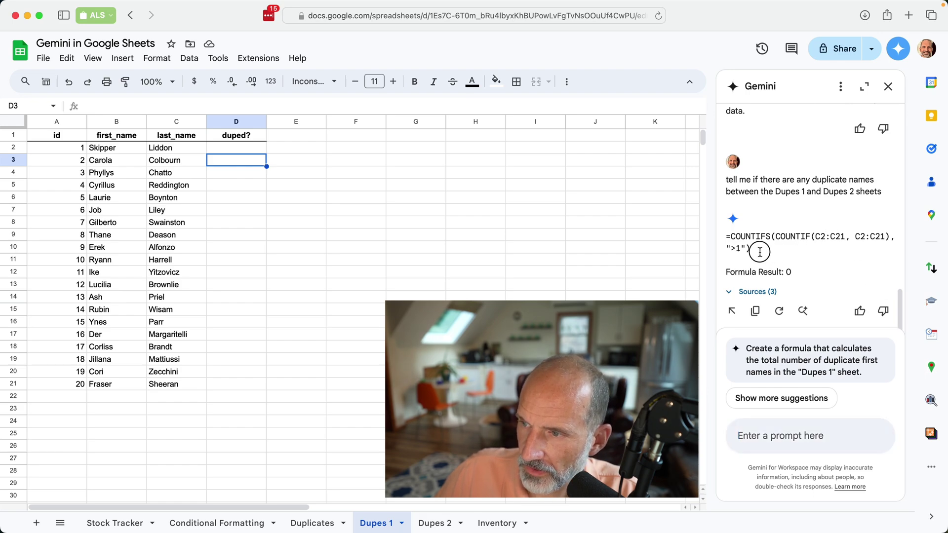
pyautogui.moveTo(762, 250); pyautogui.dragTo(726, 236)
pyautogui.press('super+c')
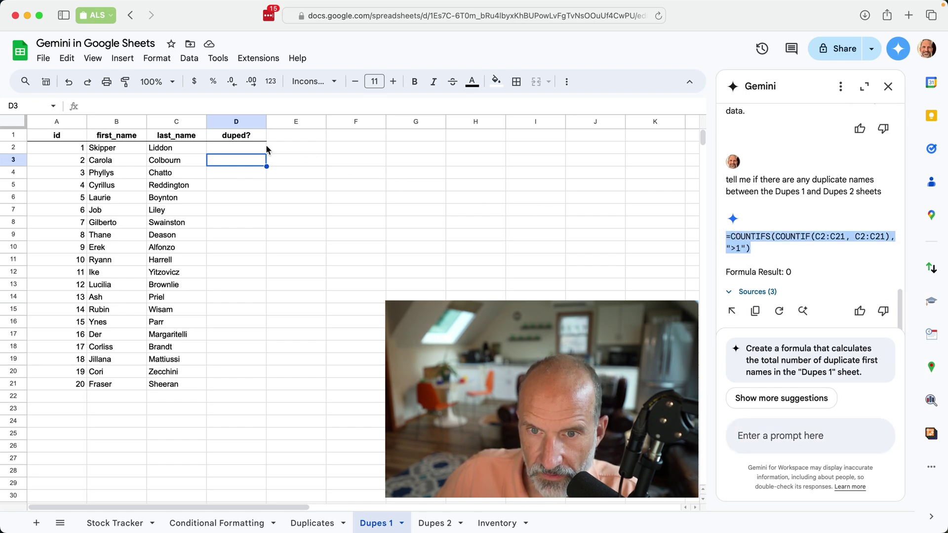
# Paste the COUNTIFS formula into D2 of Dupes 1 and compare against Dupes 2
pyautogui.click(253, 148)
pyautogui.press('super+v')
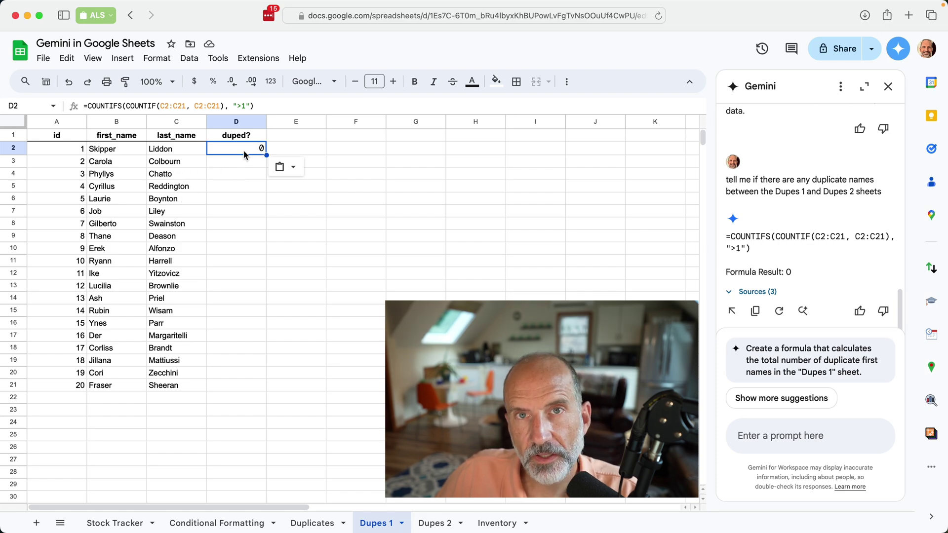
pyautogui.click(435, 523)
pyautogui.click(377, 524)
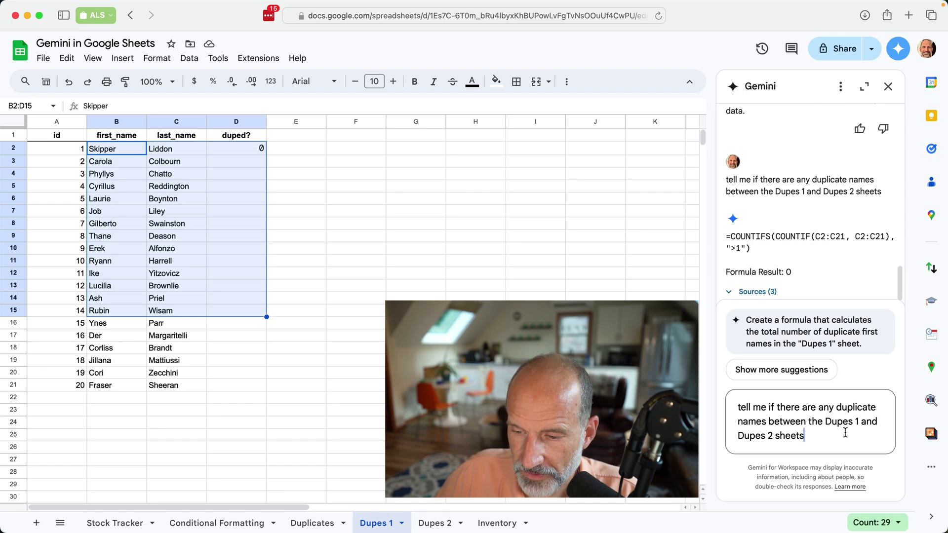
# On the Inventory sheet, ask Gemini to change the Sobe to 94
pyautogui.click(495, 523)
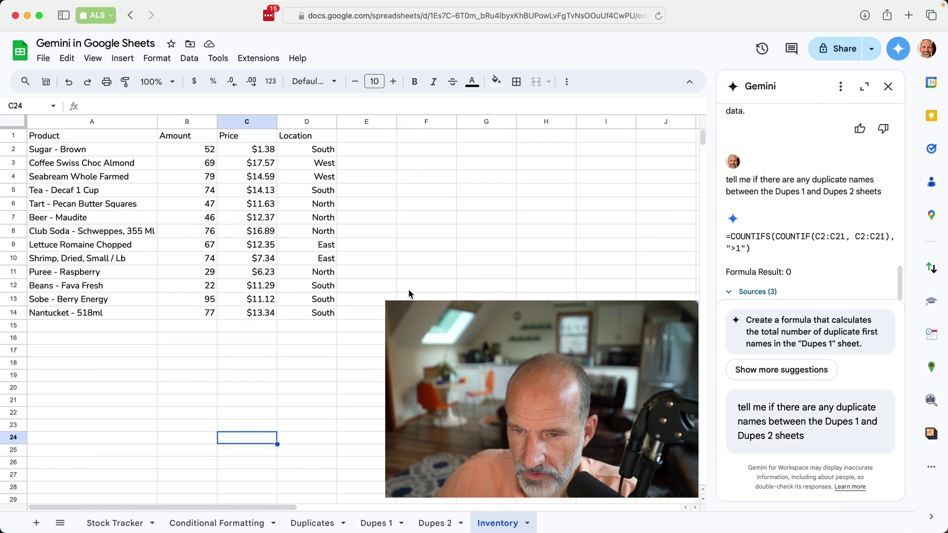
pyautogui.click(406, 272)
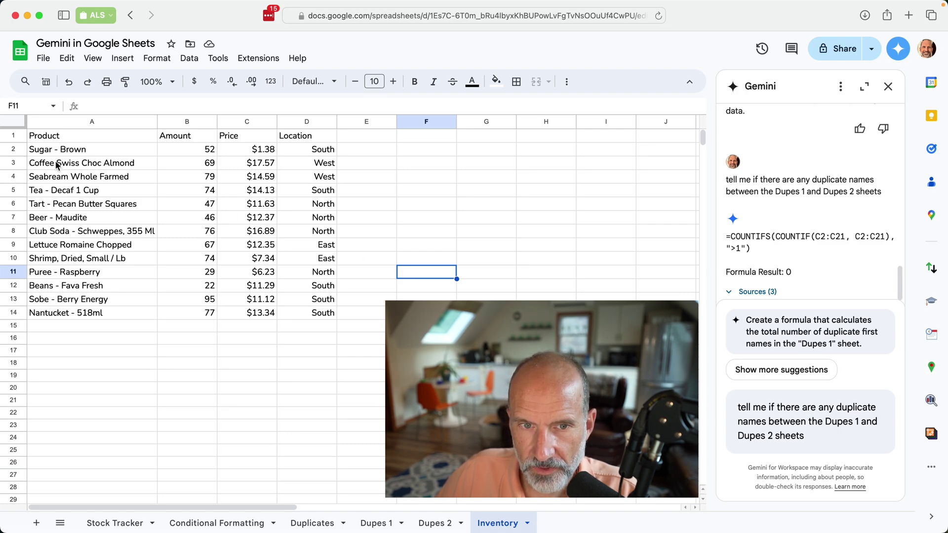
pyautogui.moveTo(58, 149); pyautogui.dragTo(302, 299)
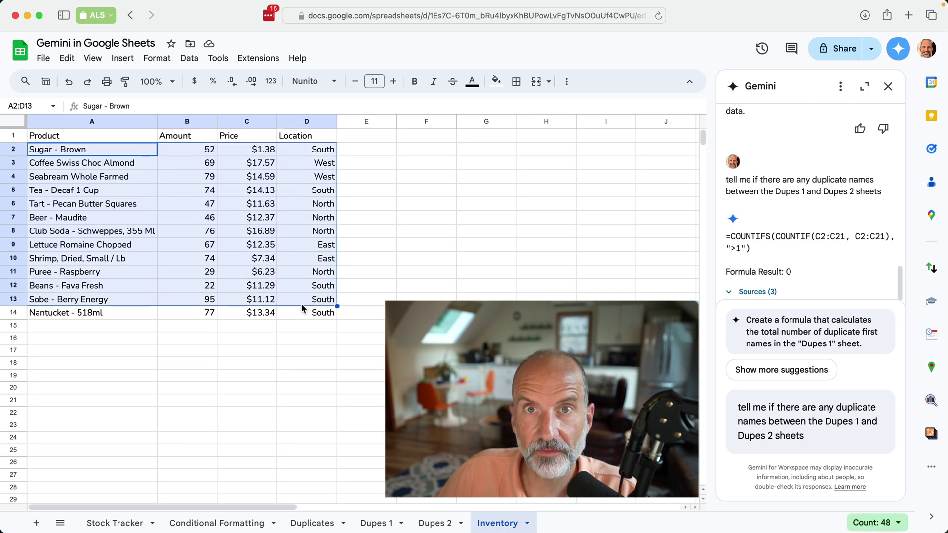
pyautogui.click(103, 332)
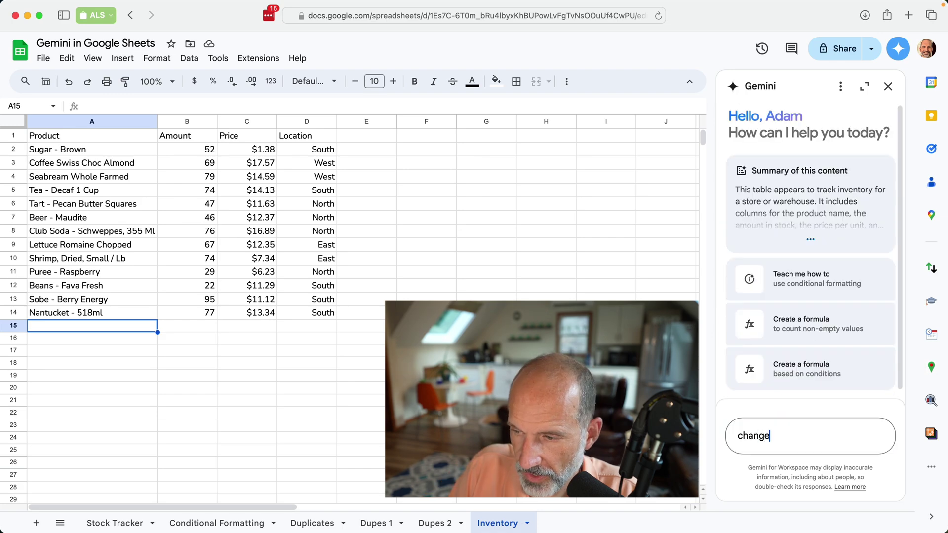
pyautogui.write('e the ')
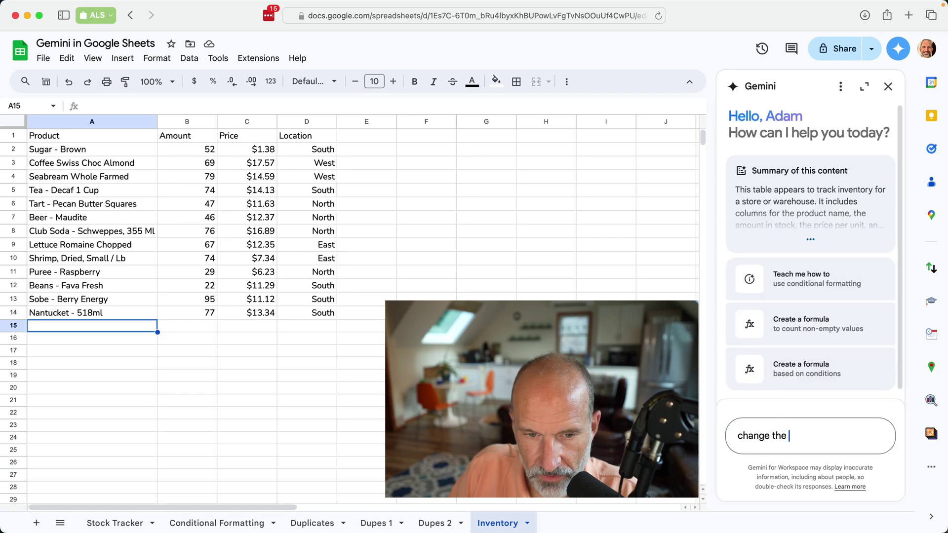
pyautogui.write('sobe to ')
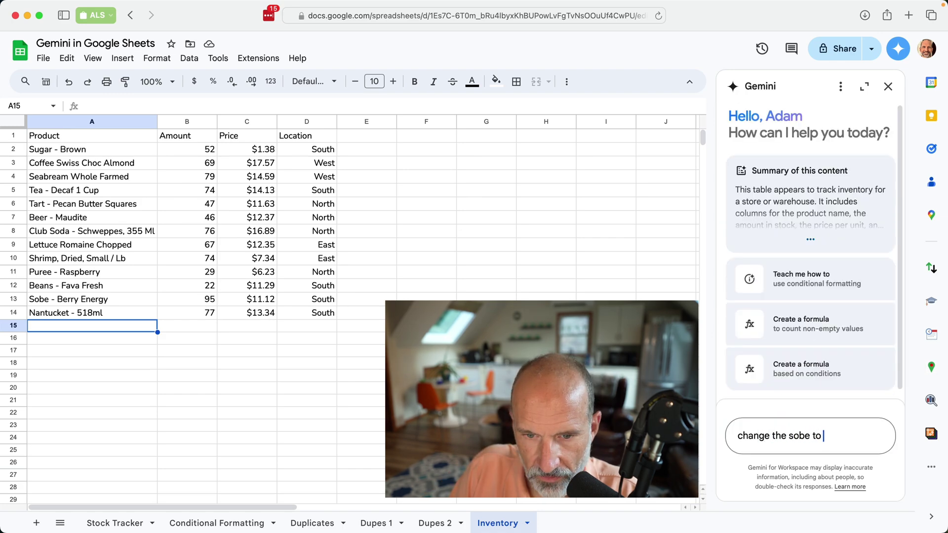
pyautogui.write('94')
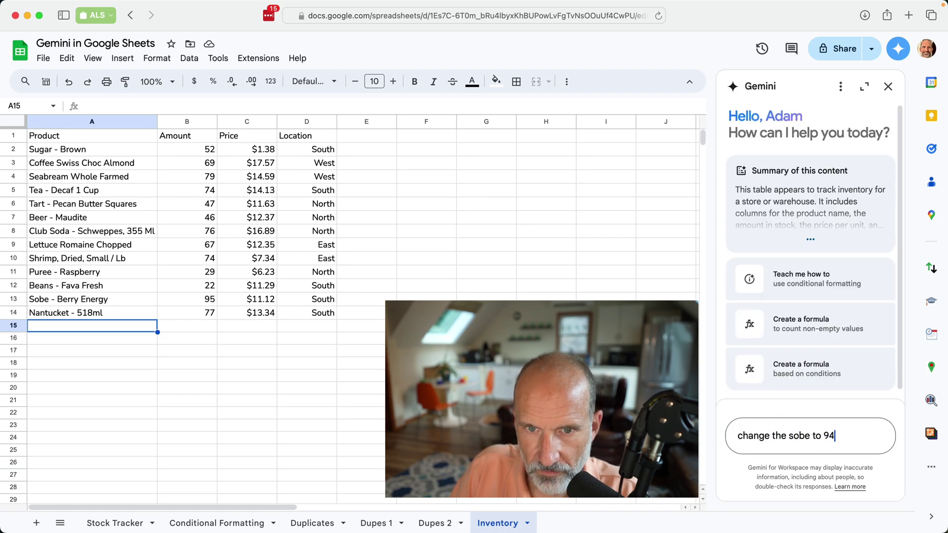
pyautogui.press('Return')
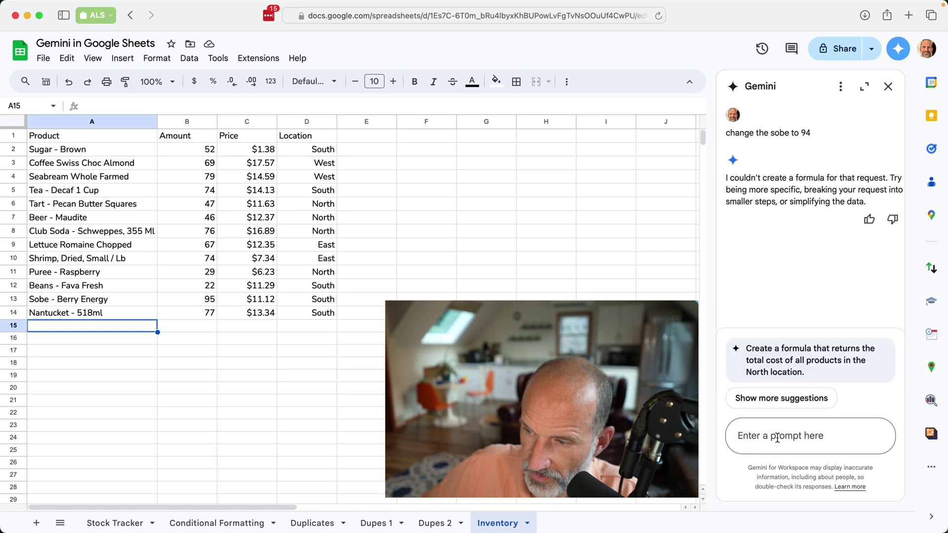
# Resend the Sobe request with 'amount' added and view the sources behind Gemini's UPDATE reply
pyautogui.press('super+v')
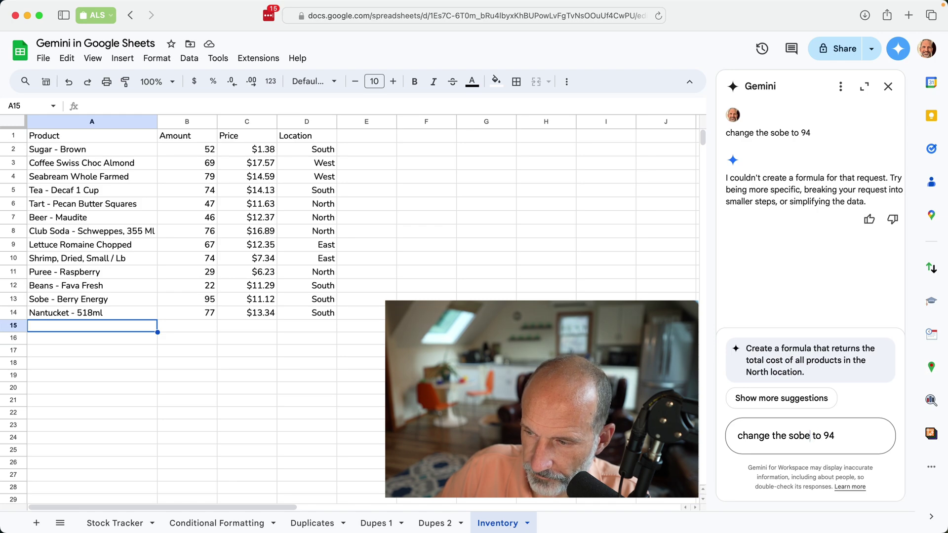
pyautogui.write('amount')
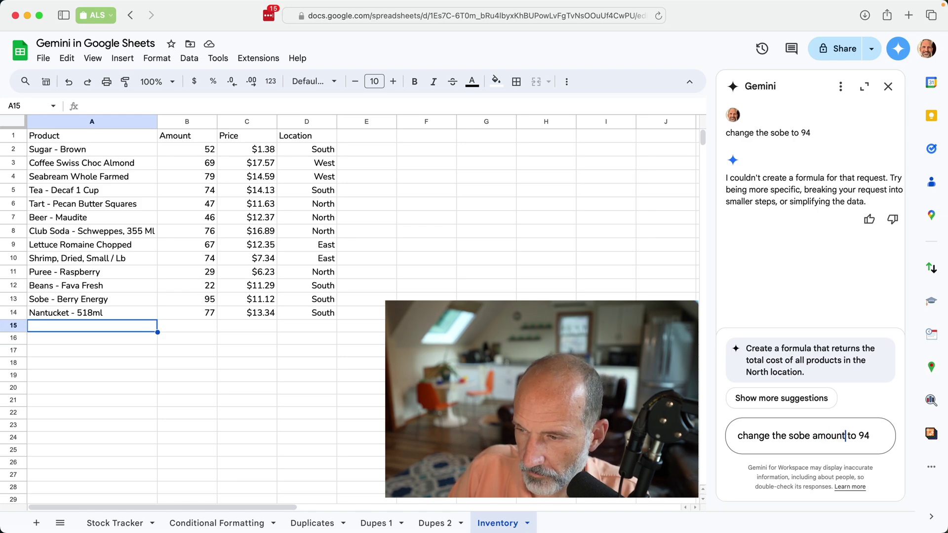
pyautogui.press('Return')
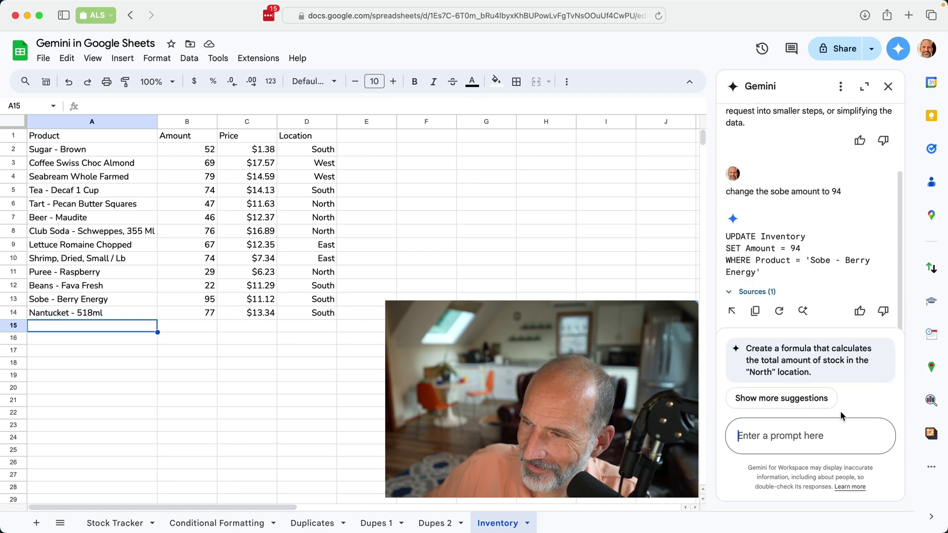
pyautogui.moveTo(763, 273); pyautogui.dragTo(747, 268)
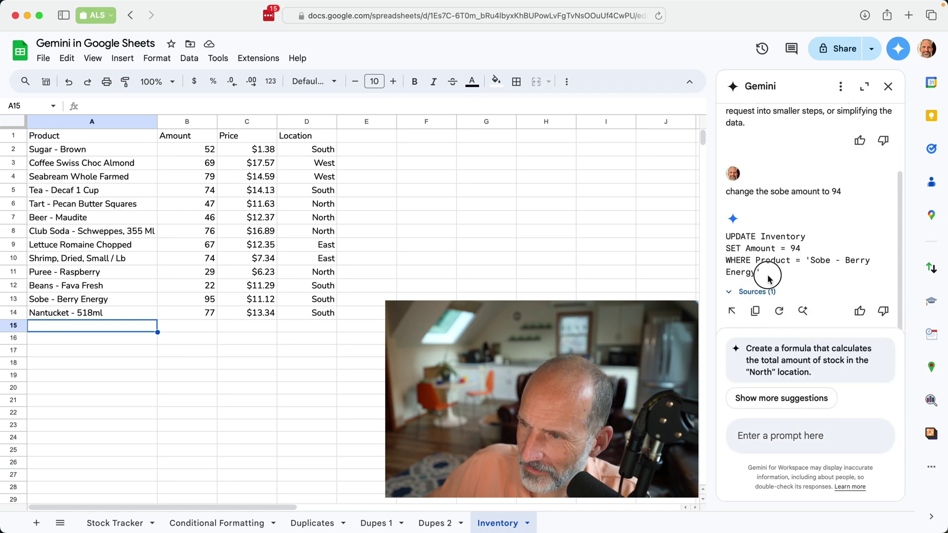
pyautogui.click(742, 259)
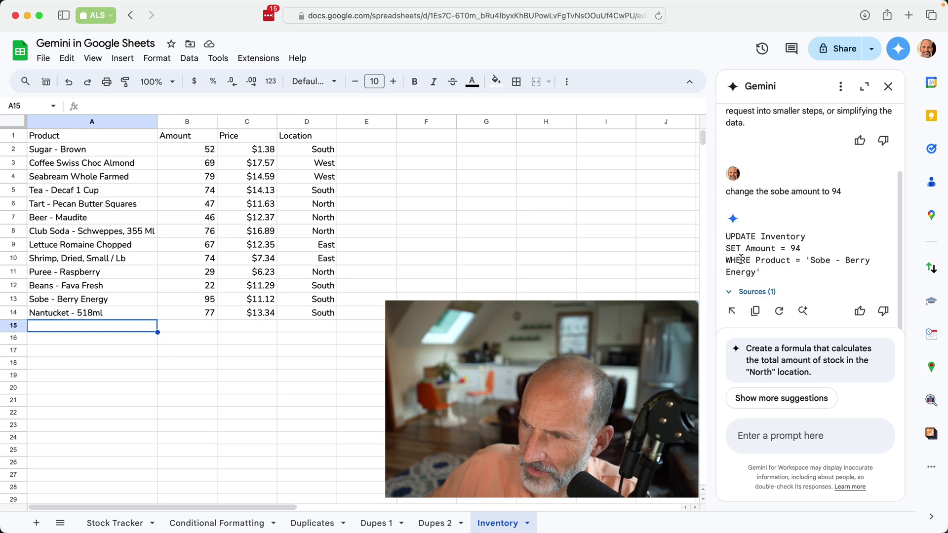
pyautogui.click(762, 292)
pyautogui.click(755, 294)
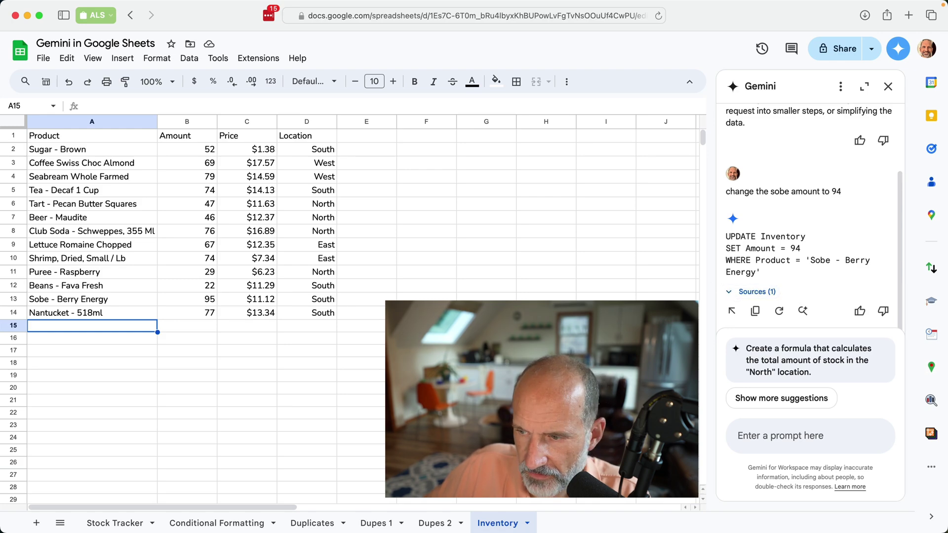
pyautogui.click(780, 435)
pyautogui.write('add ')
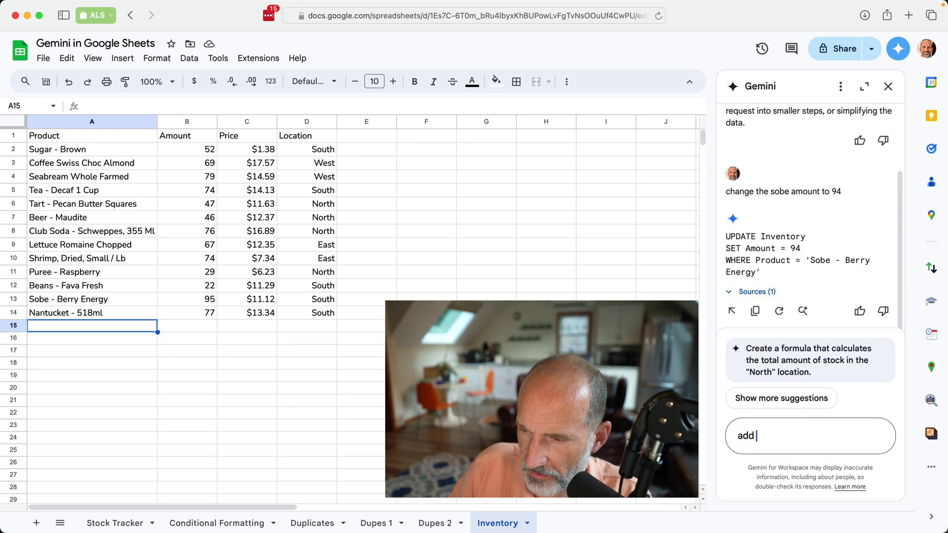
pyautogui.write('another row')
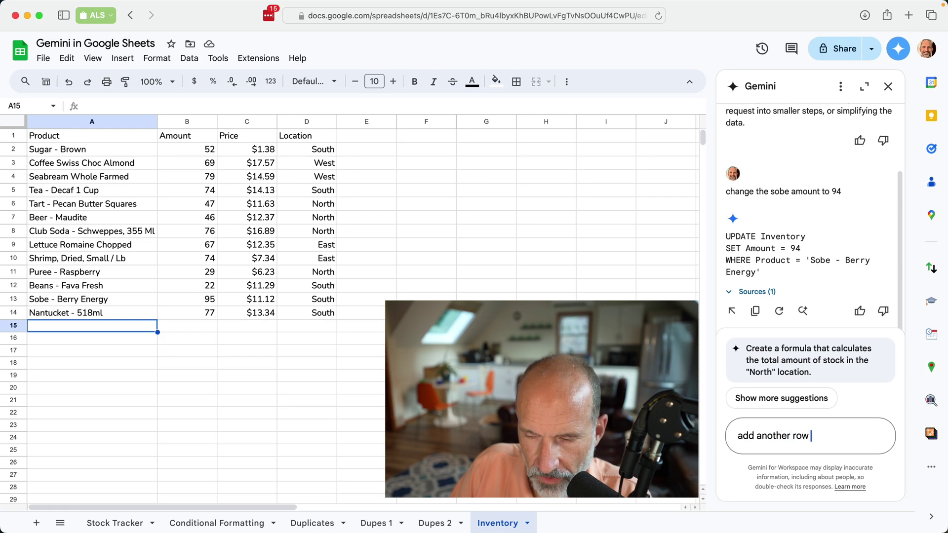
pyautogui.write(' of sobe')
# Ask Gemini to add another Sobe row, paste its QUERY formula into A17, and check the copied rows
pyautogui.press('Return')
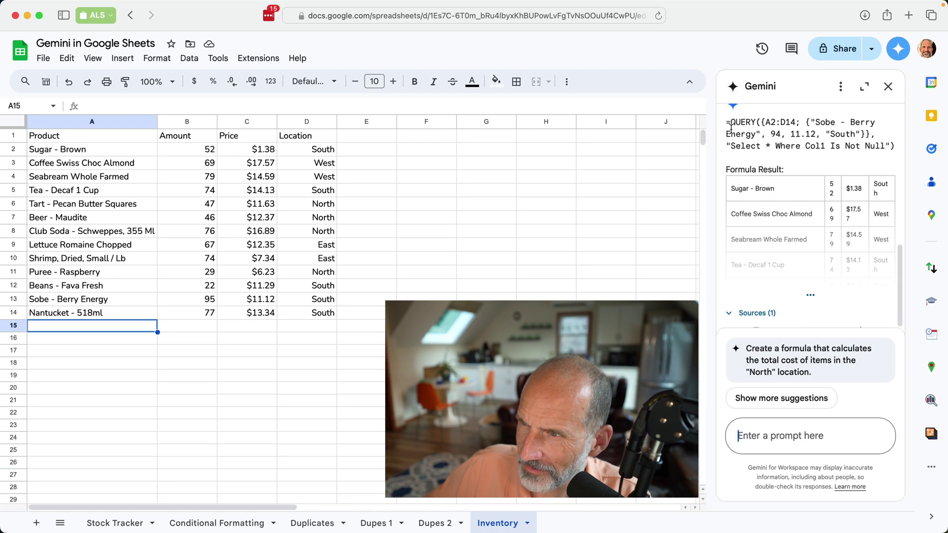
pyautogui.moveTo(726, 122); pyautogui.dragTo(895, 151)
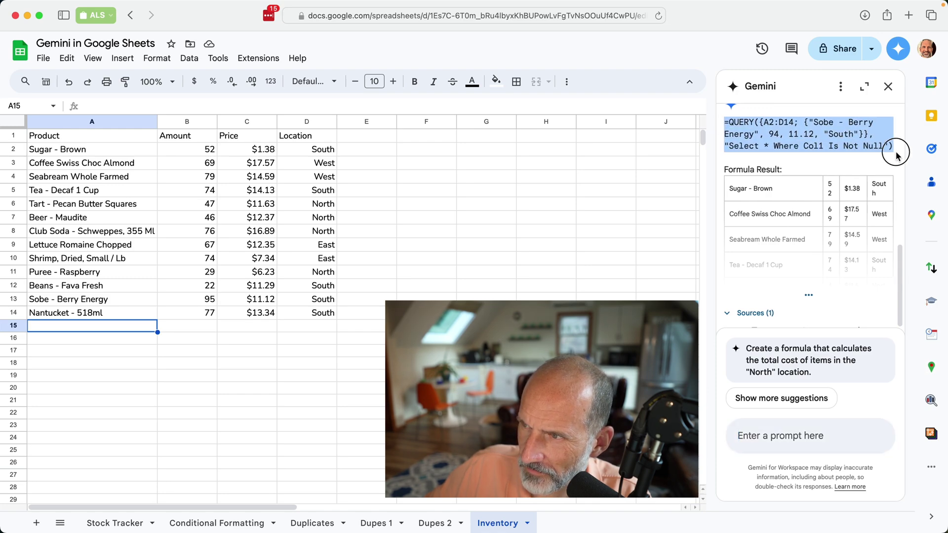
pyautogui.click(108, 351)
pyautogui.hotkey('ctrl', 'v')
pyautogui.scroll(-4, 108, 354)
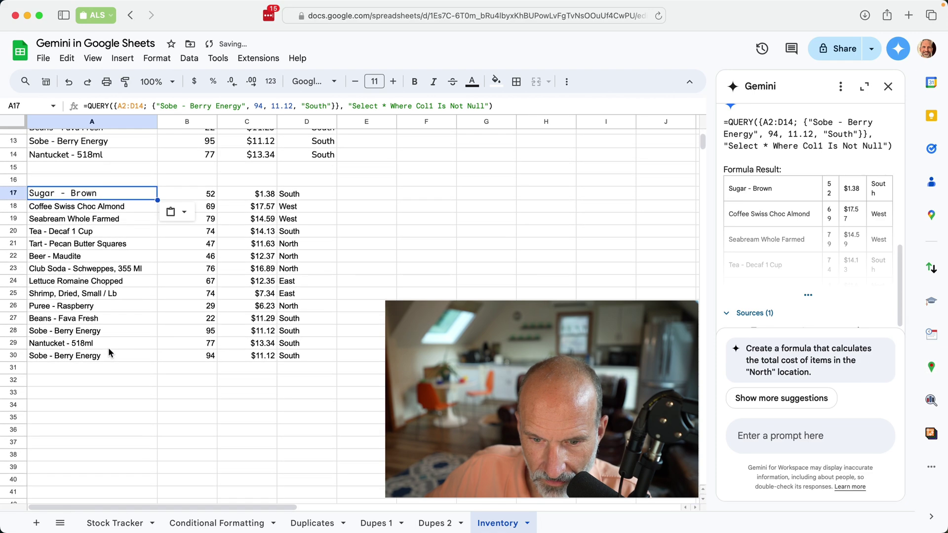
pyautogui.scroll(2, 108, 354)
pyautogui.scroll(1, 108, 351)
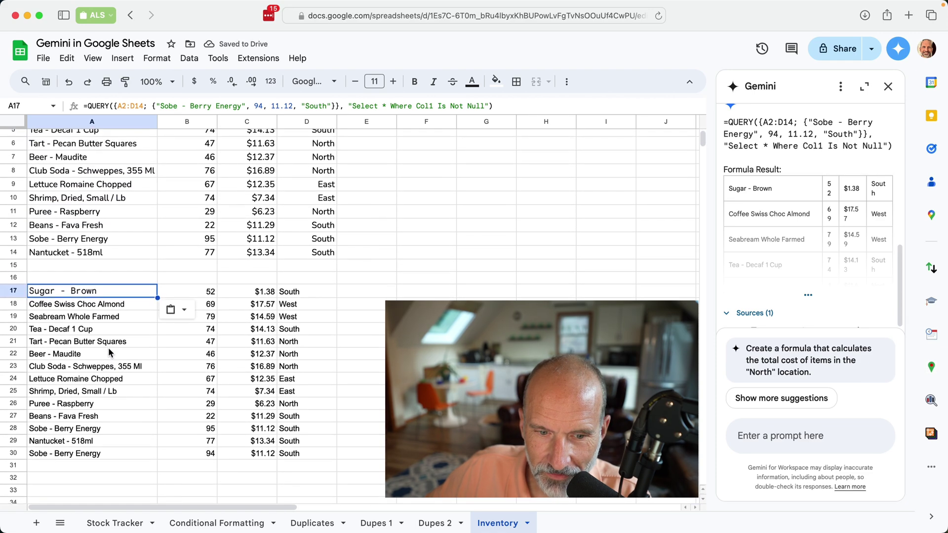
pyautogui.click(127, 444)
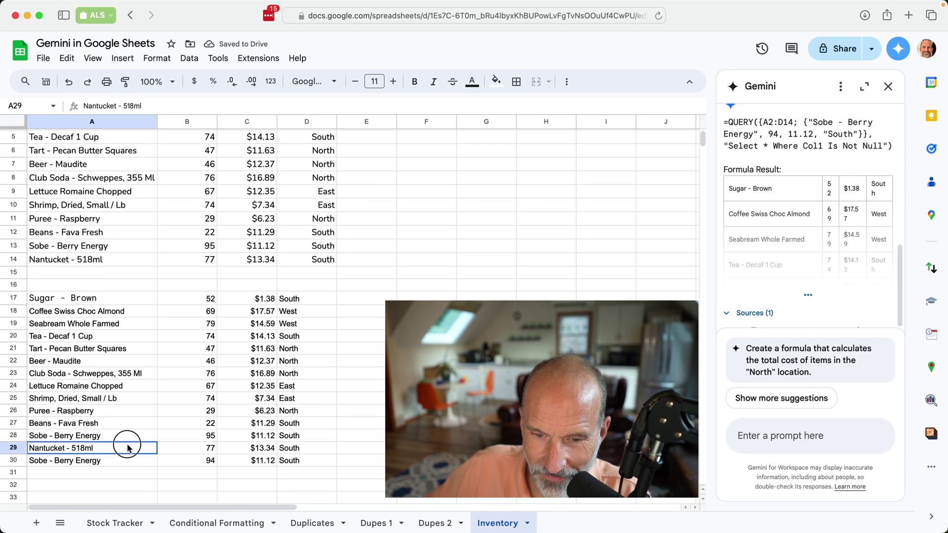
pyautogui.click(119, 462)
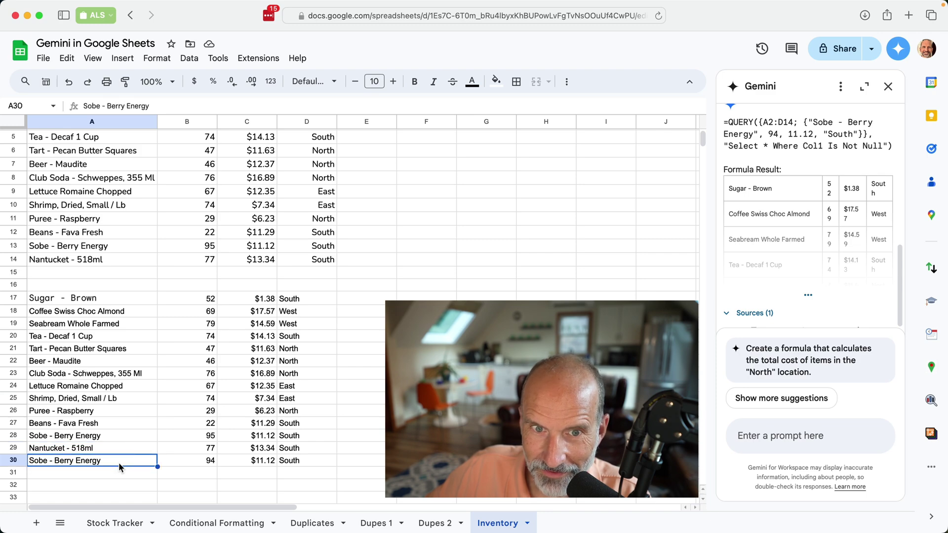
pyautogui.scroll(-1, 789, 236)
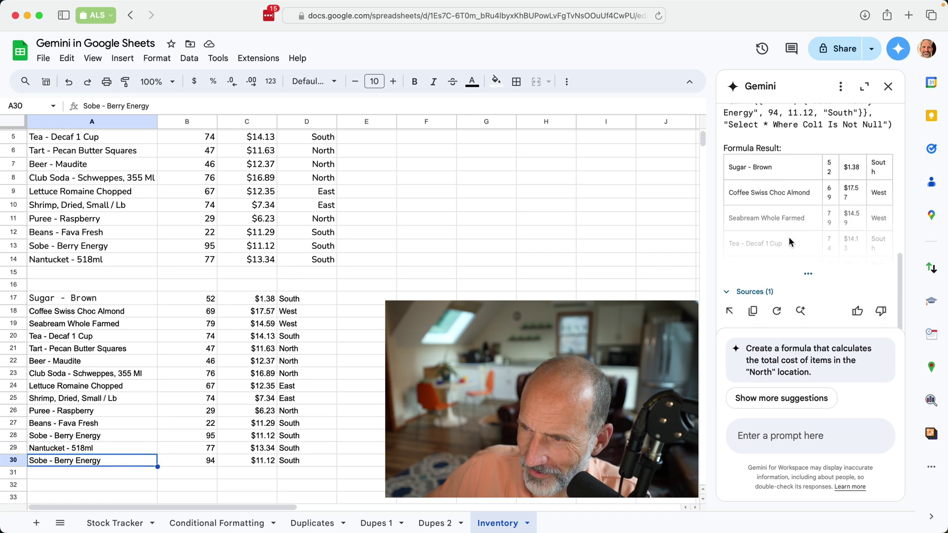
pyautogui.scroll(1, 808, 191)
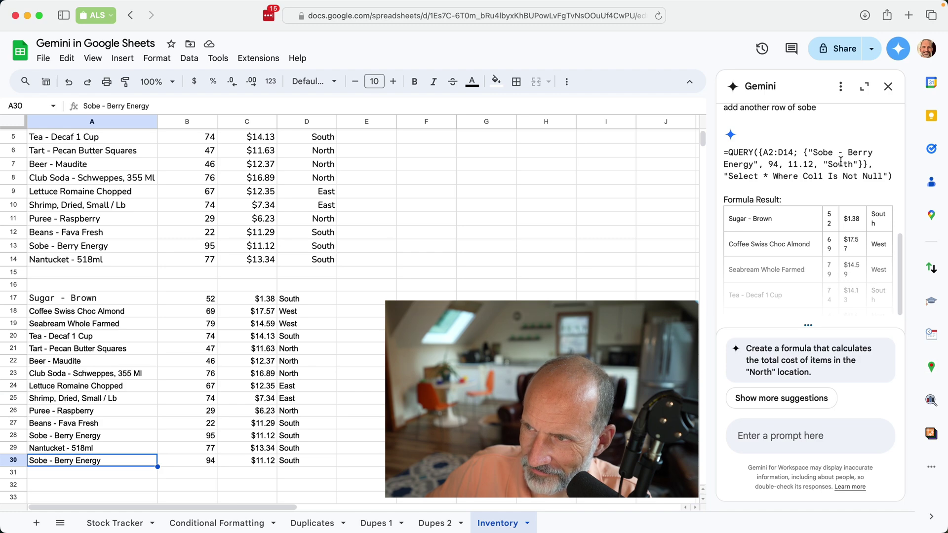
pyautogui.scroll(-3, 381, 419)
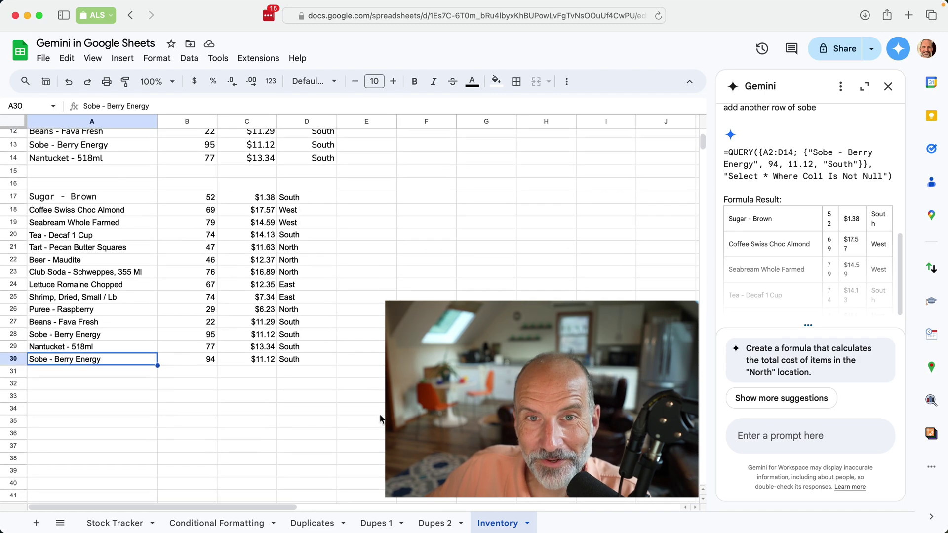
pyautogui.scroll(1, 380, 419)
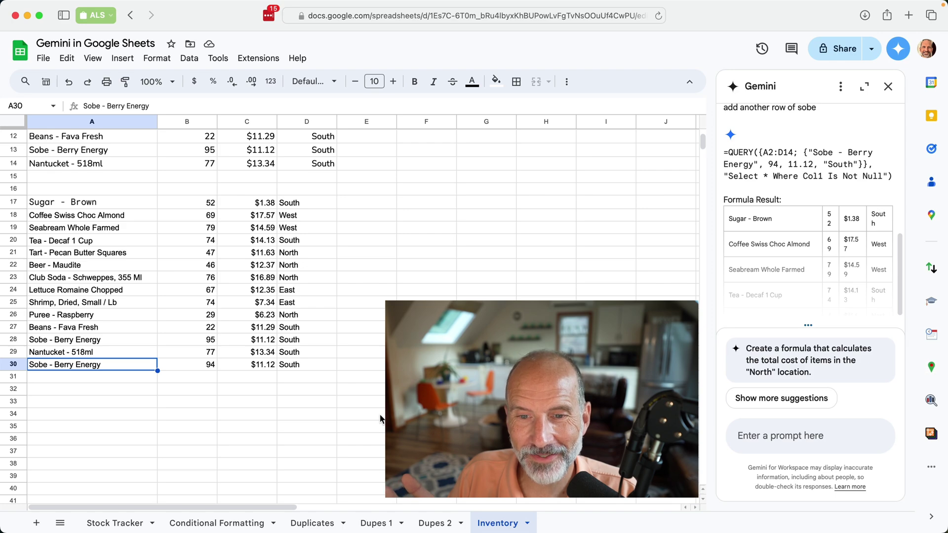
pyautogui.scroll(4, 381, 418)
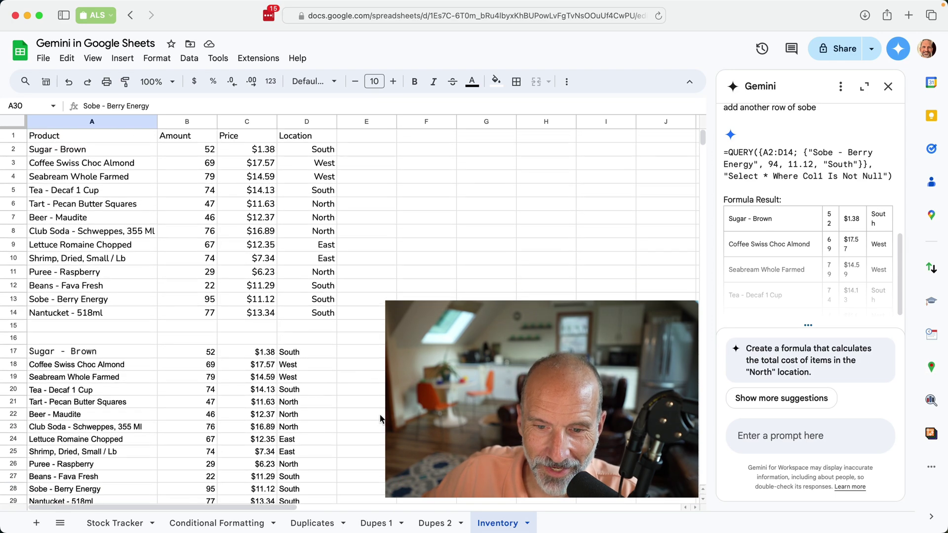
pyautogui.click(195, 354)
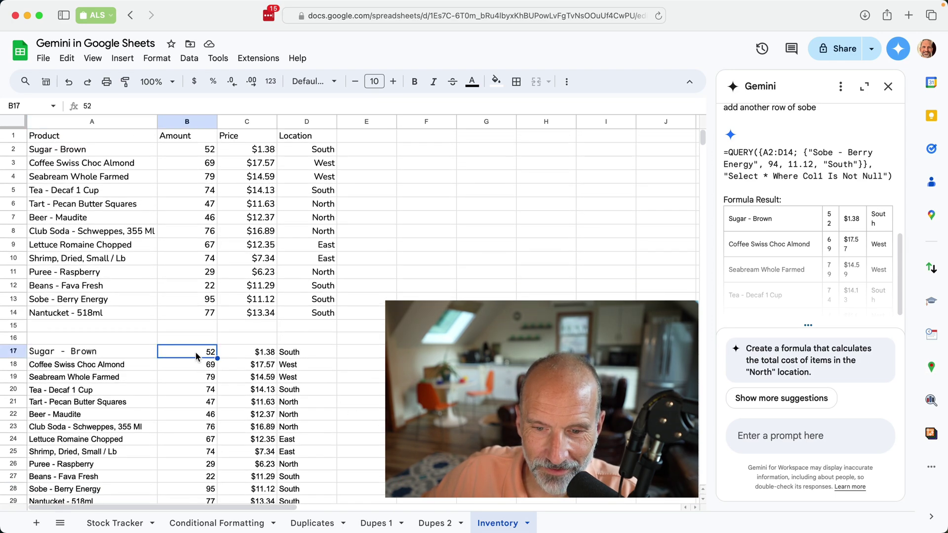
# Enter 48 as the Sugar - Brown amount in B2 and check B17 in the copy
pyautogui.click(179, 150)
pyautogui.write('48')
pyautogui.press('Return')
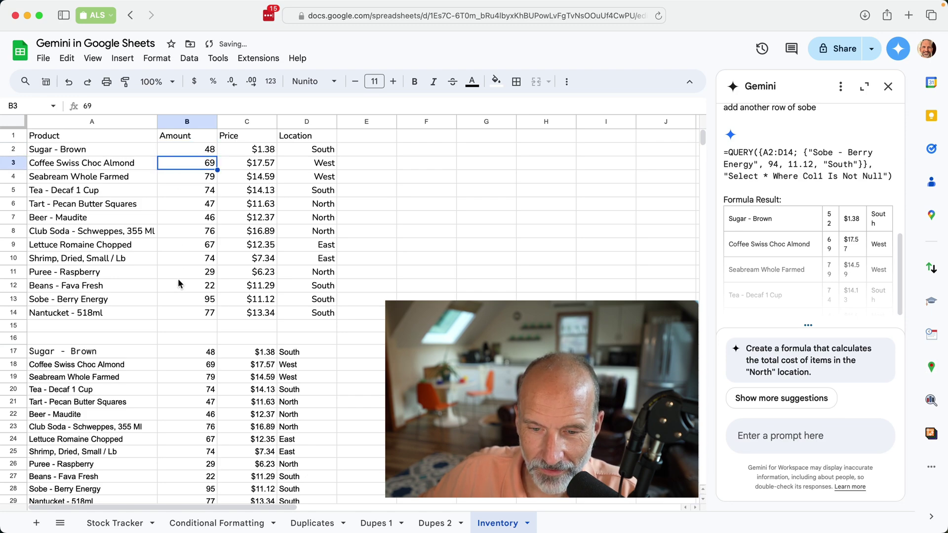
pyautogui.click(190, 350)
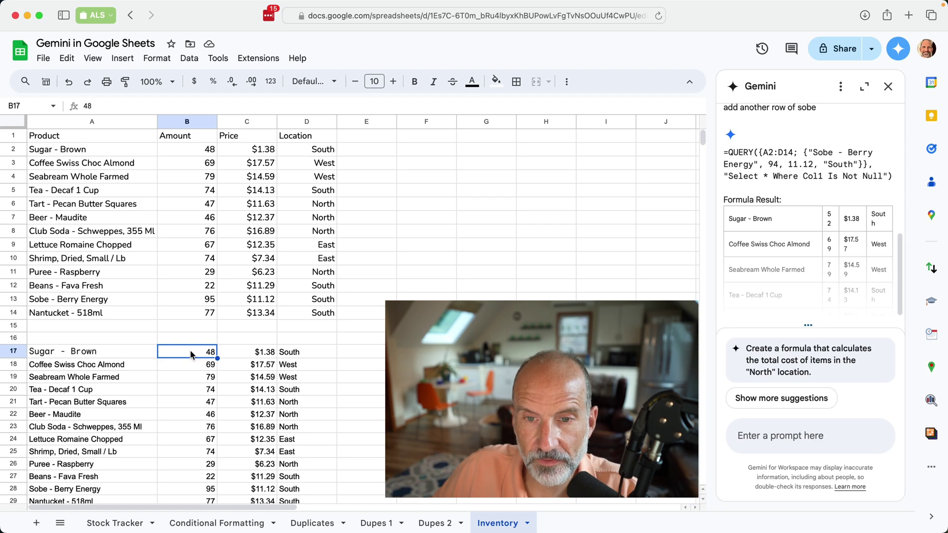
# Convert the inventory range A1:D14 into Table1 using Format > Convert to table
pyautogui.moveTo(92, 136); pyautogui.dragTo(303, 312)
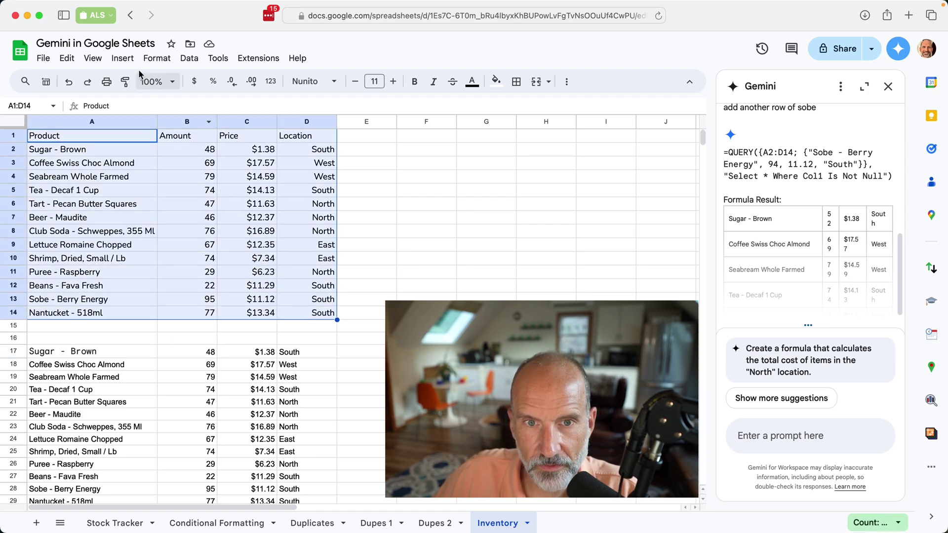
pyautogui.click(122, 59)
pyautogui.moveTo(157, 58)
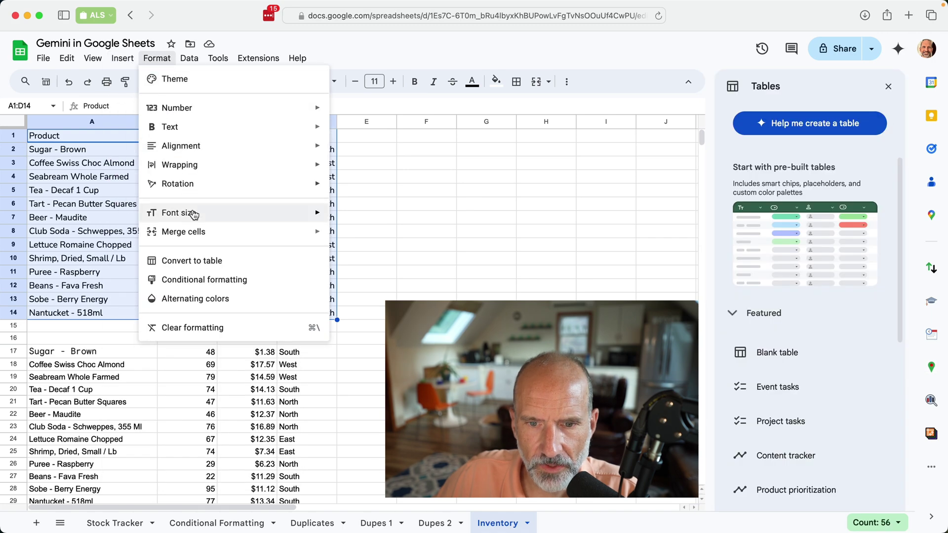
pyautogui.click(194, 261)
pyautogui.click(247, 247)
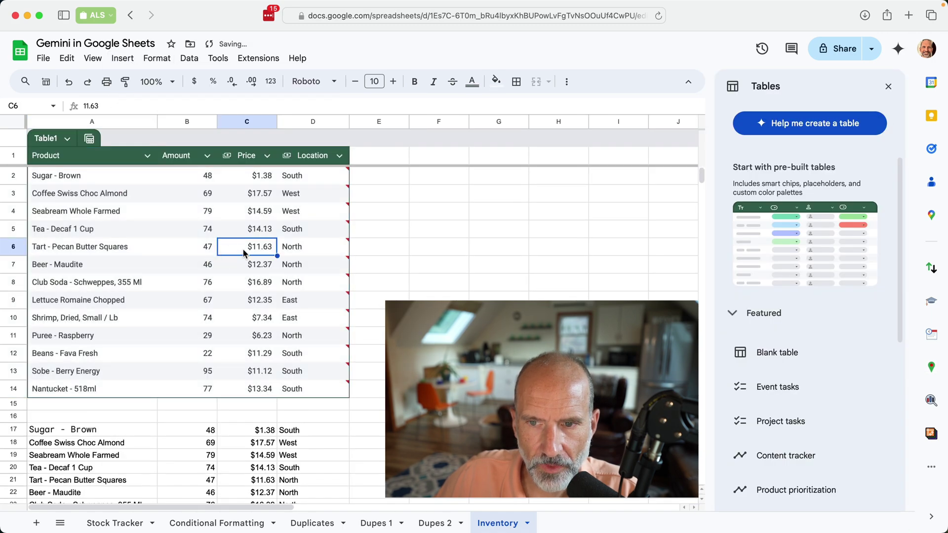